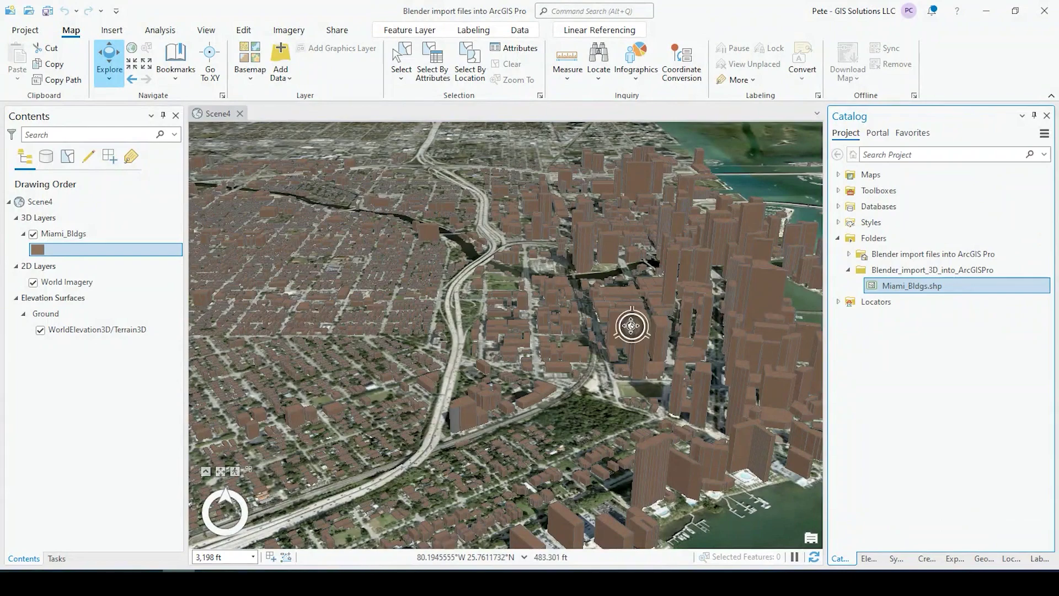
Dismiss the splash screen and delete the default cube, leaving only the camera and light
middle_click_drag(632, 326, 590, 382)
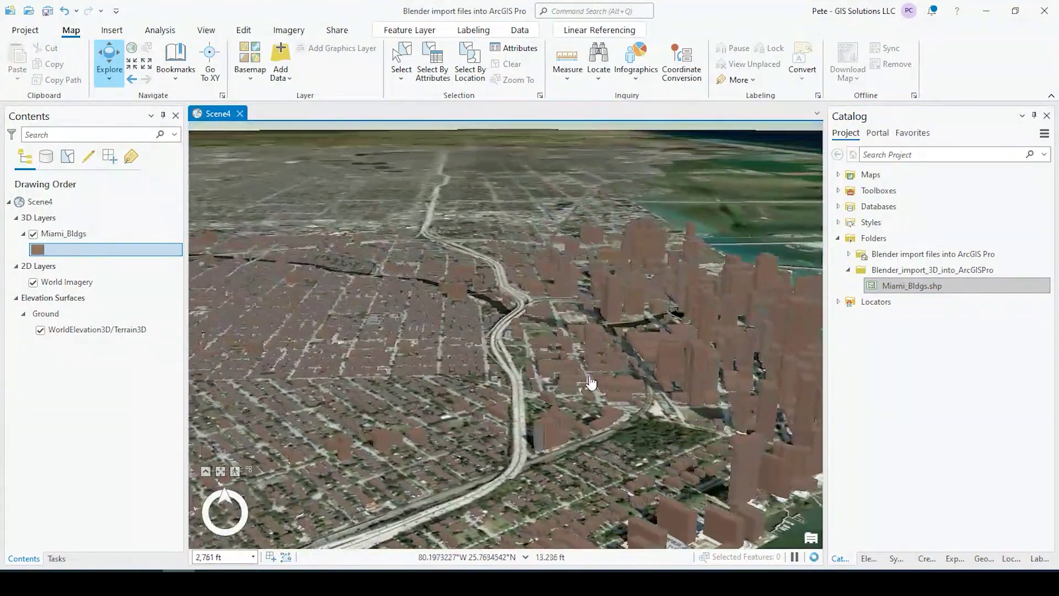
left_click_drag(590, 382, 427, 341)
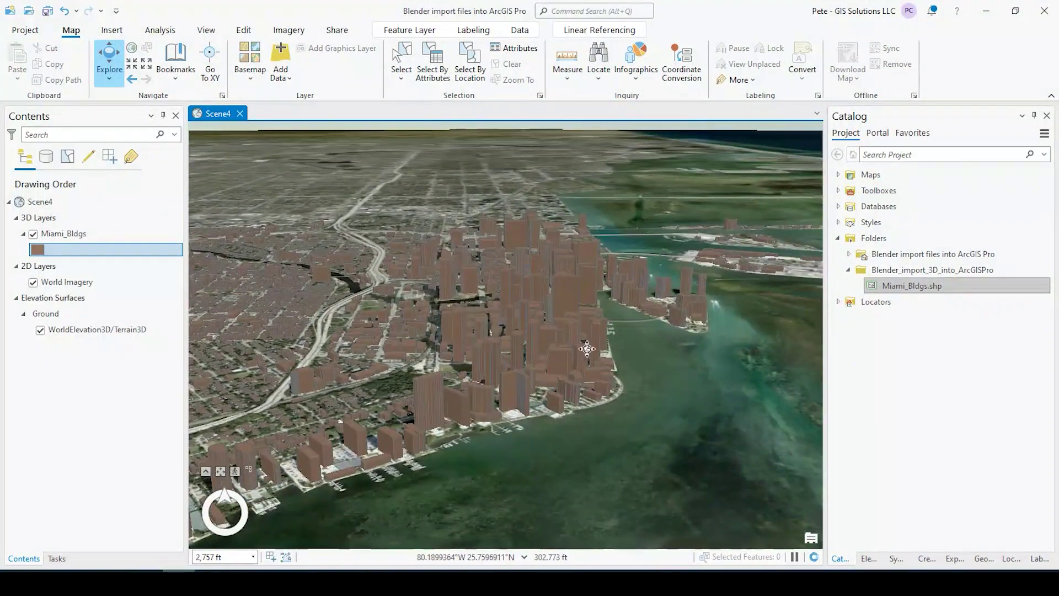
middle_click_drag(587, 349, 541, 430)
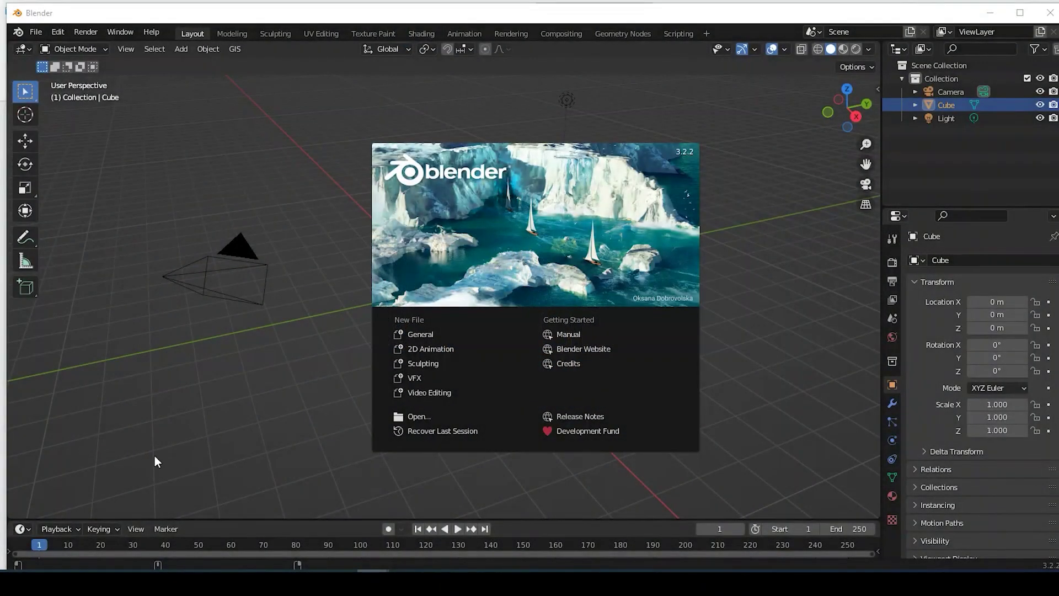
left_click(322, 198)
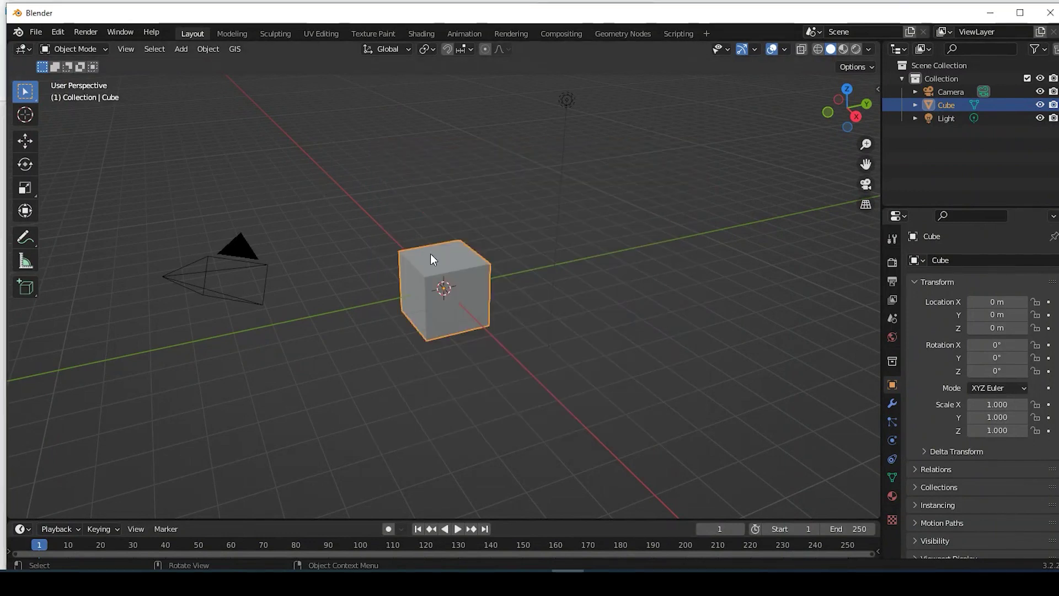
key("Delete")
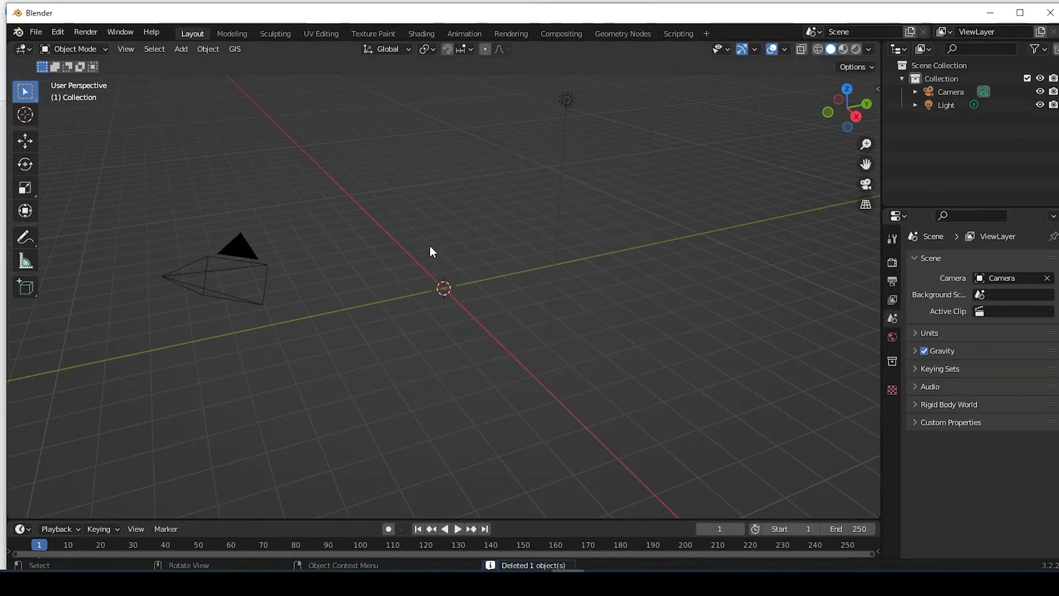
left_click(238, 52)
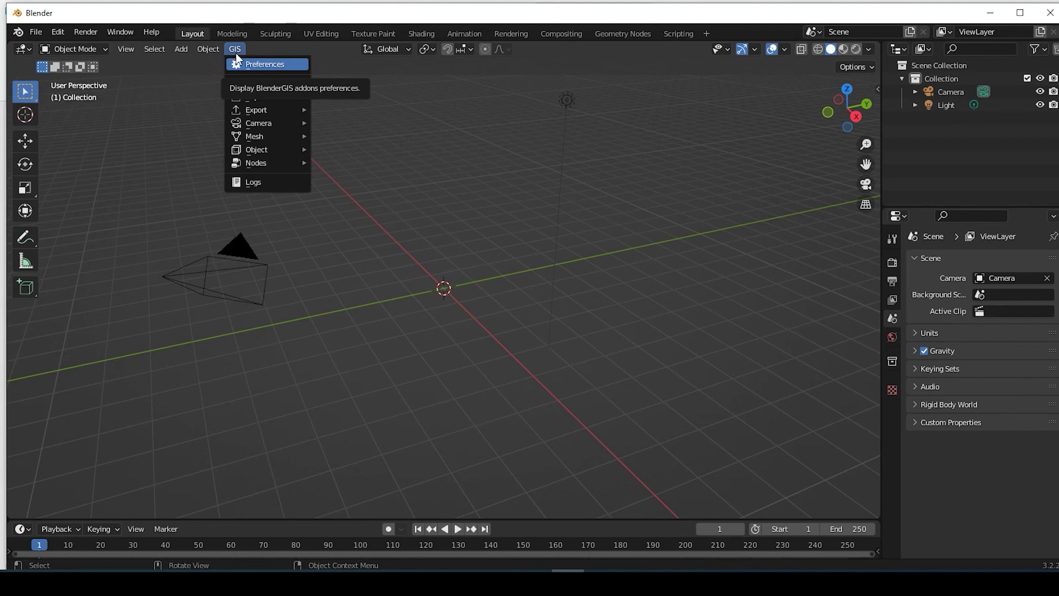
Add a Web geodata basemap with Source Google and Layer Satellite, creating GOOGLE_SAT_WM
left_click(241, 58)
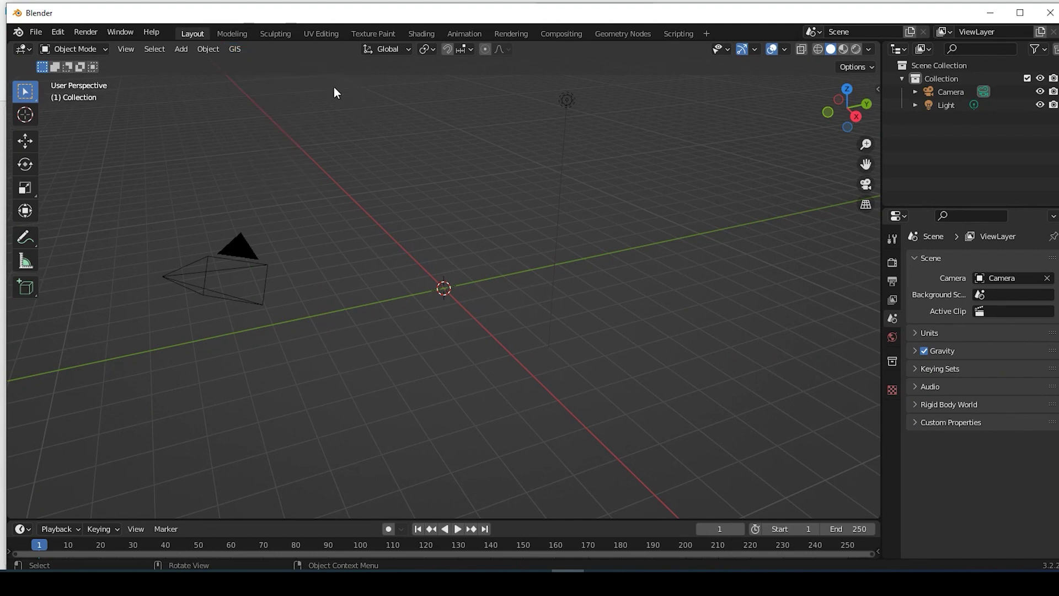
left_click(240, 52)
mouse_move(266, 80)
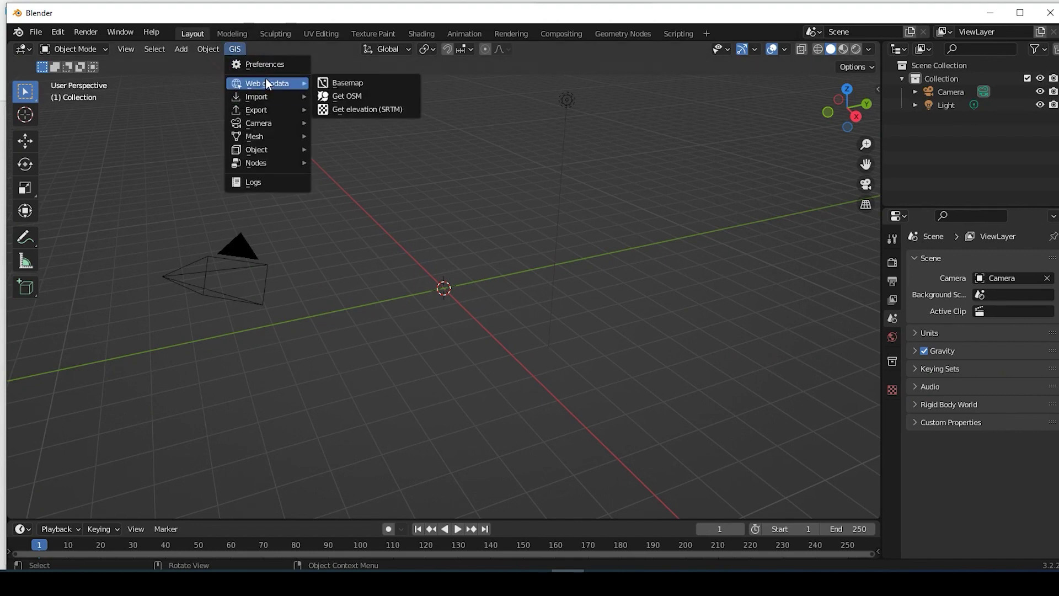
left_click(335, 83)
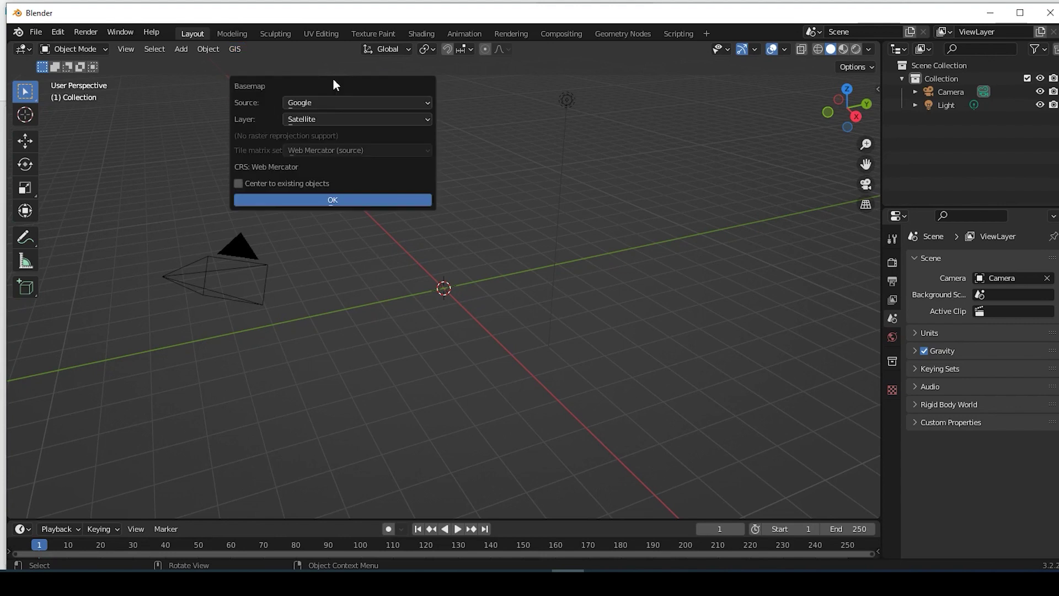
left_click(312, 105)
left_click(310, 104)
left_click(315, 120)
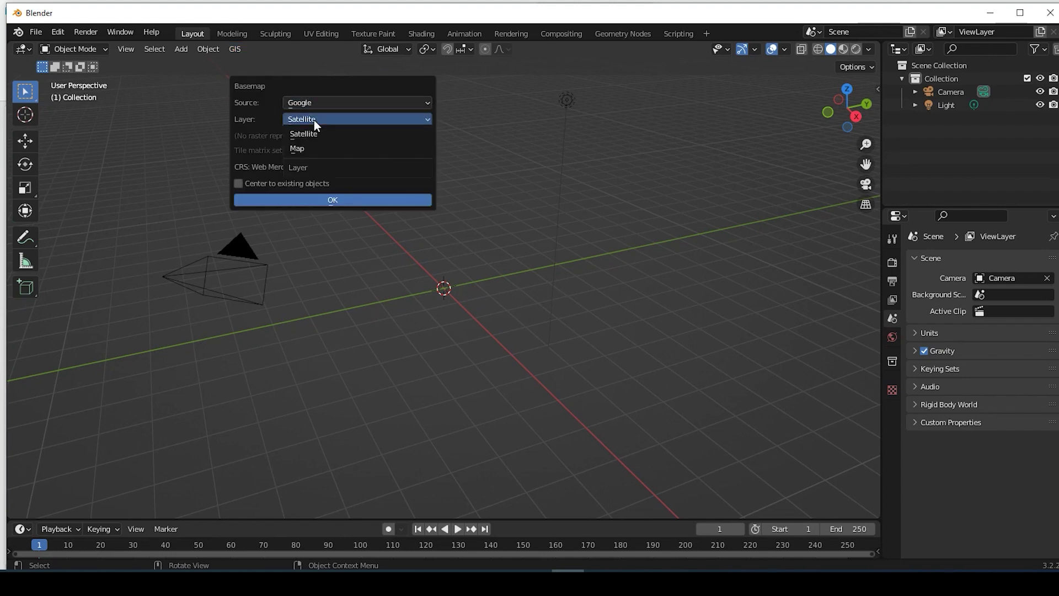
left_click(314, 121)
left_click(343, 199)
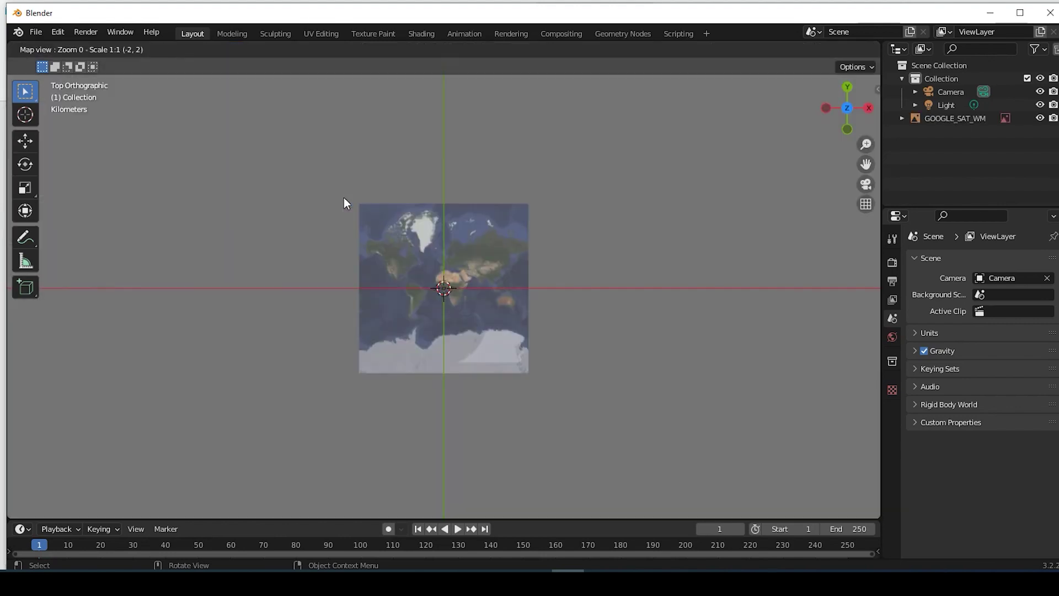
Pan and zoom the world basemap in to Florida and the Miami area
mouse_move(428, 289)
left_mouse_down()
mouse_move(454, 287)
mouse_move(442, 294)
left_mouse_up()
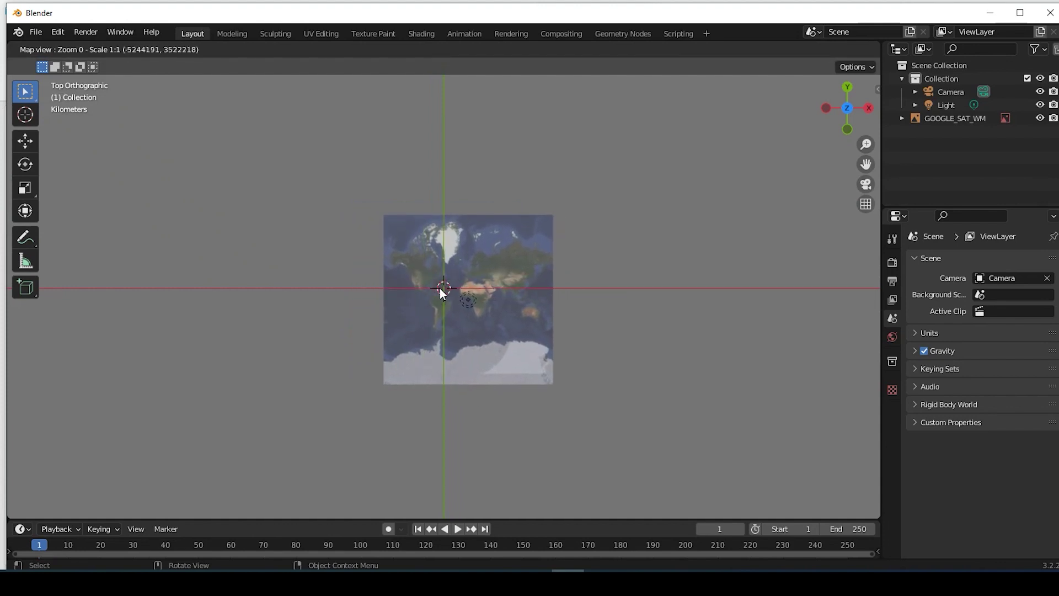
scroll(442, 294, "up", 4)
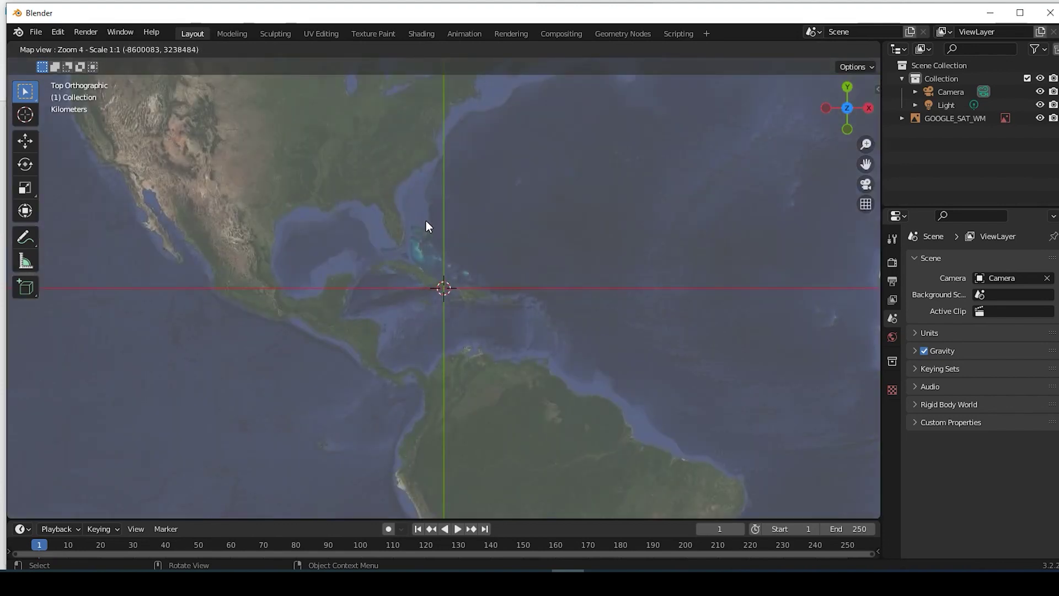
left_click_drag(426, 226, 575, 238)
scroll(435, 300, "up", 1)
scroll(456, 296, "up", 2)
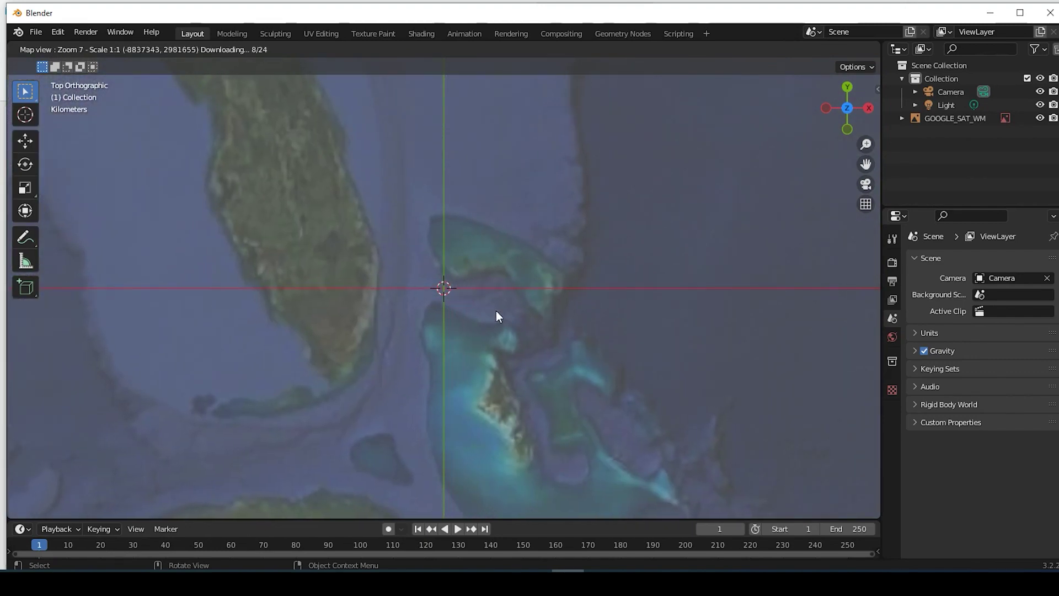
scroll(452, 288, "up", 1)
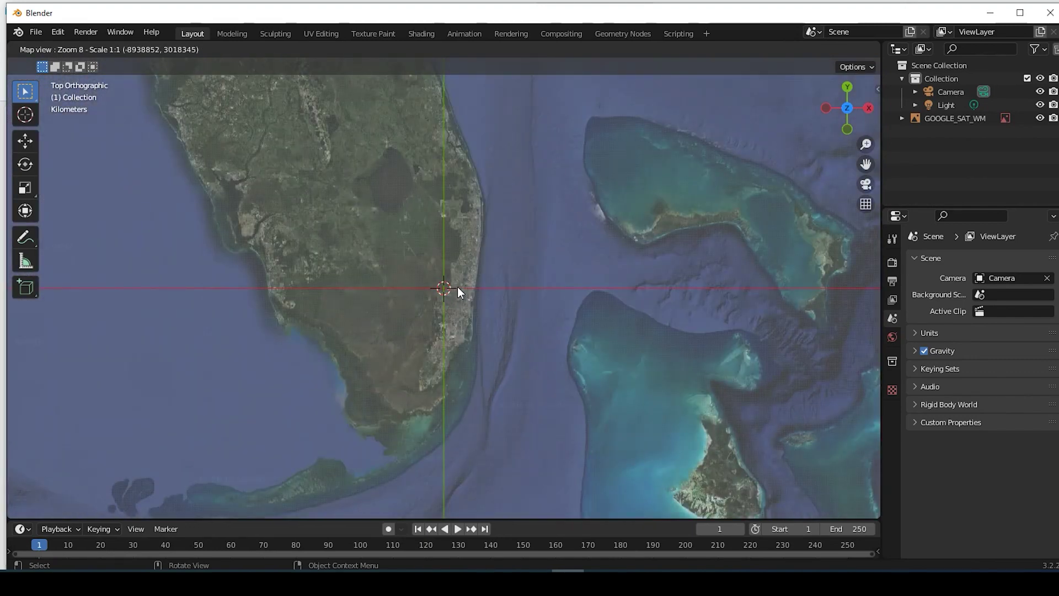
left_click_drag(458, 287, 416, 267)
scroll(420, 327, "up", 1)
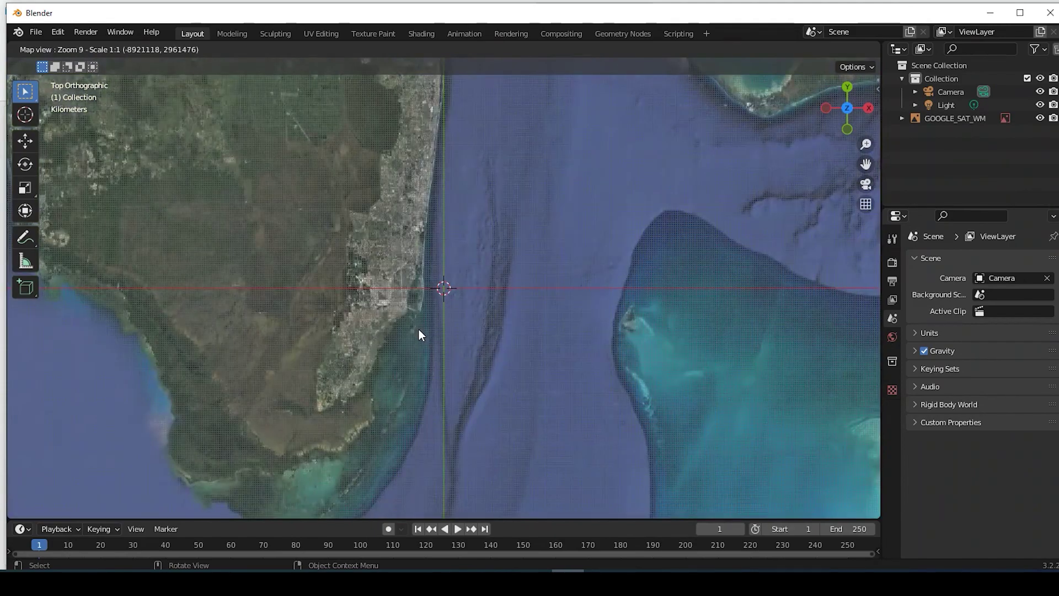
scroll(419, 329, "up", 1)
scroll(426, 325, "up", 1)
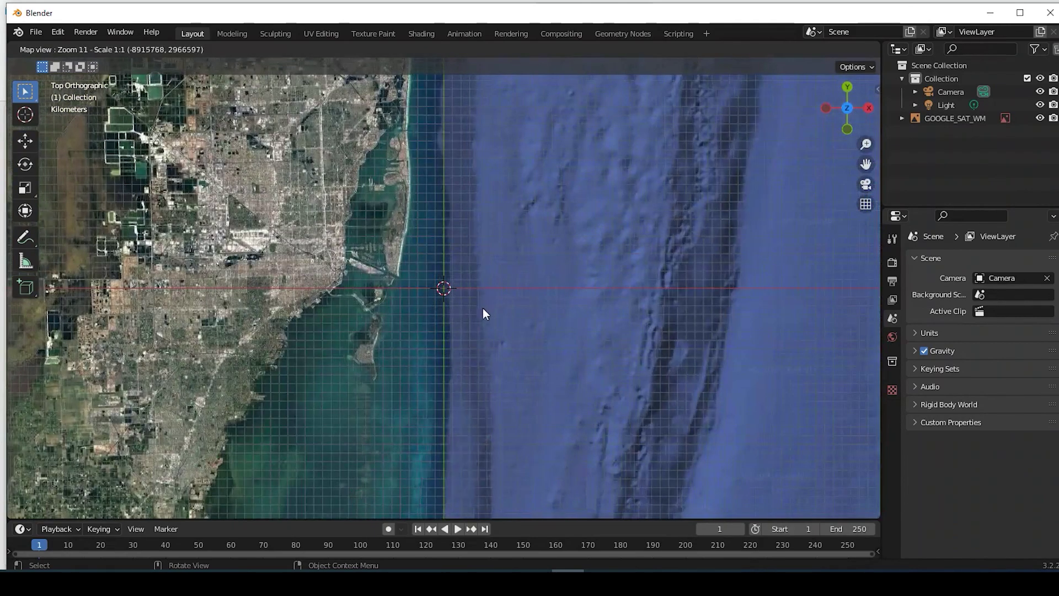
Zoom further to level 15, centred on downtown Miami and the port
left_click_drag(483, 314, 463, 336)
scroll(438, 323, "up", 1)
scroll(440, 302, "up", 1)
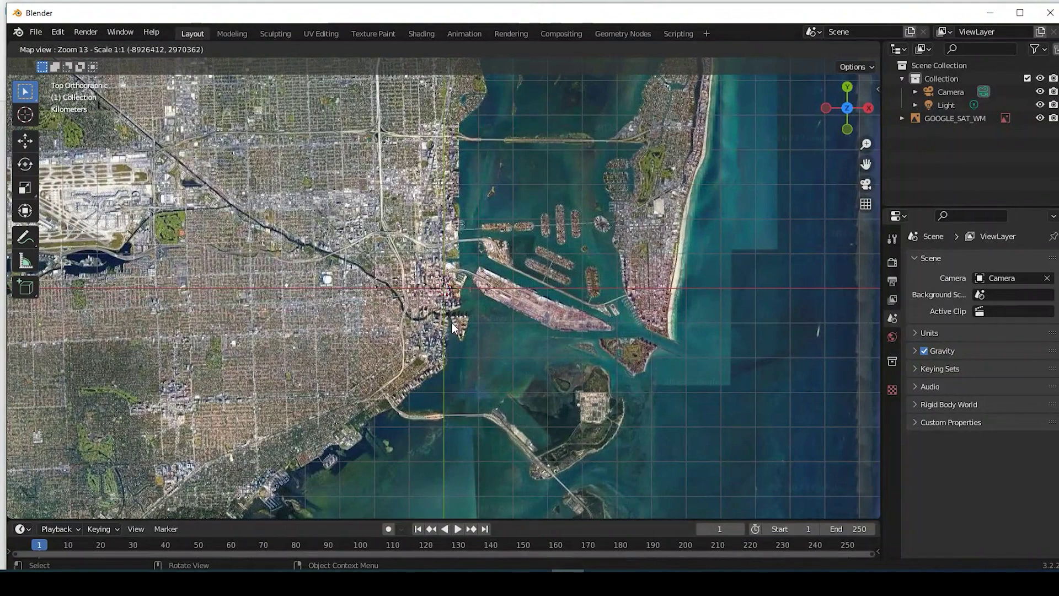
scroll(452, 333, "up", 1)
scroll(453, 334, "down", 1)
scroll(436, 316, "up", 1)
scroll(456, 317, "up", 1)
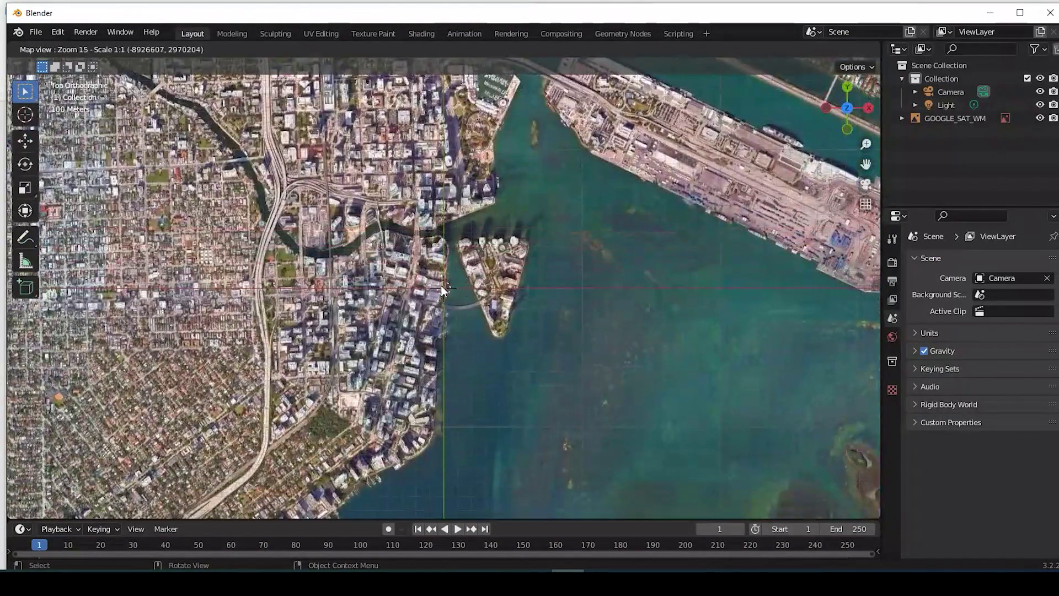
left_click_drag(442, 285, 471, 314)
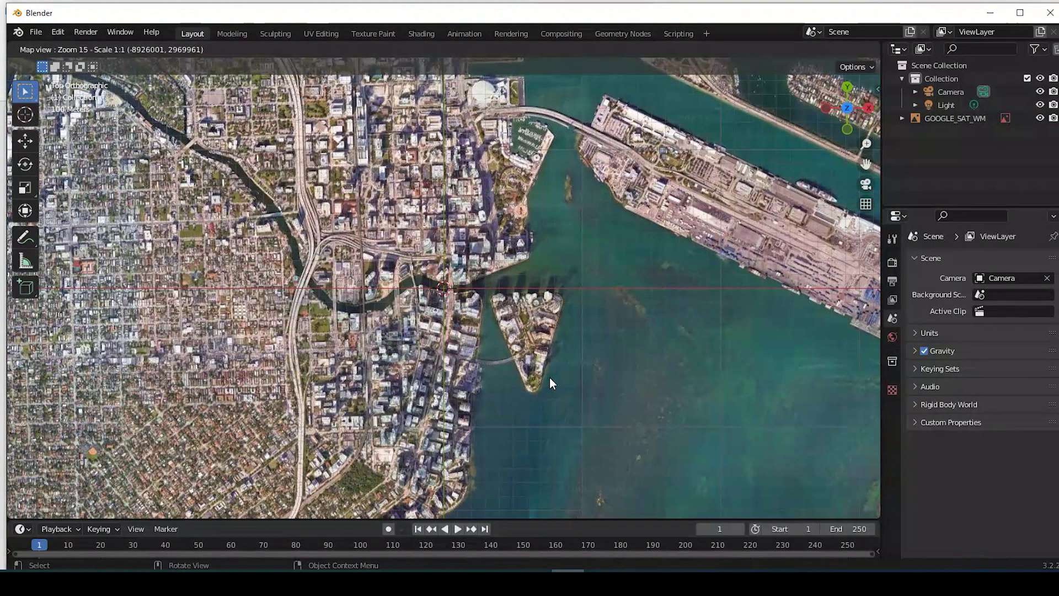
Export the current downtown Miami map view as the image plane EXPORT_GOOGLE_SAT_WM
key("e")
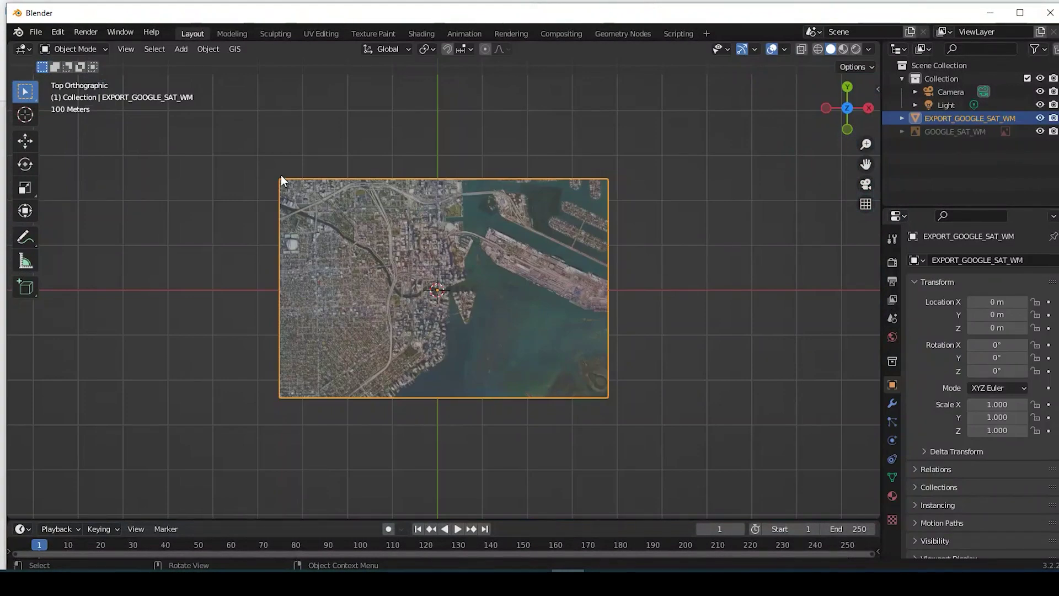
mouse_move(471, 327)
middle_mouse_down()
mouse_move(462, 237)
mouse_move(480, 224)
mouse_move(457, 284)
mouse_move(468, 336)
middle_mouse_up()
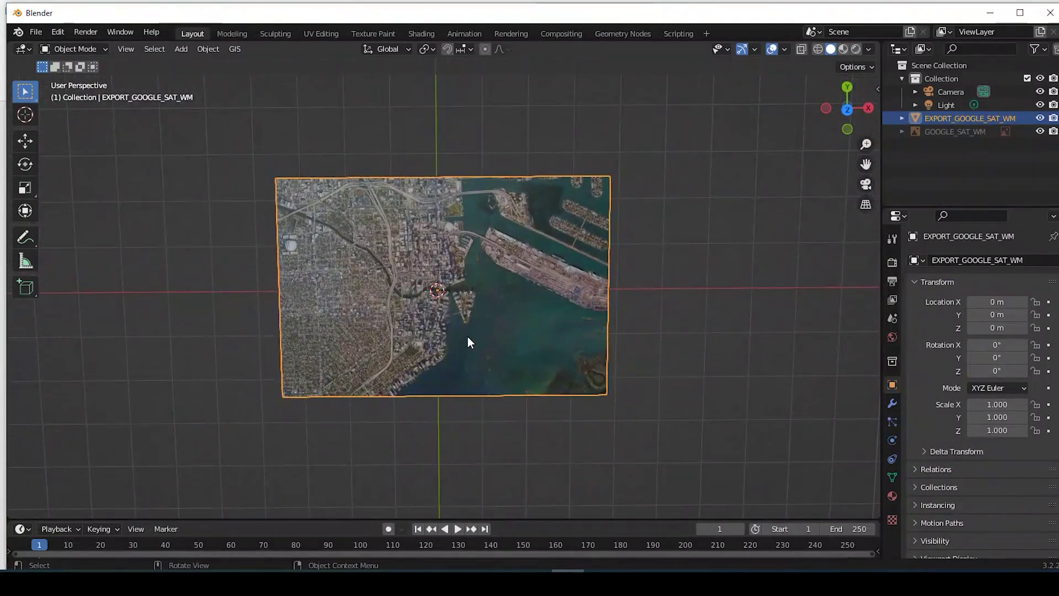
left_click(234, 50)
mouse_move(246, 82)
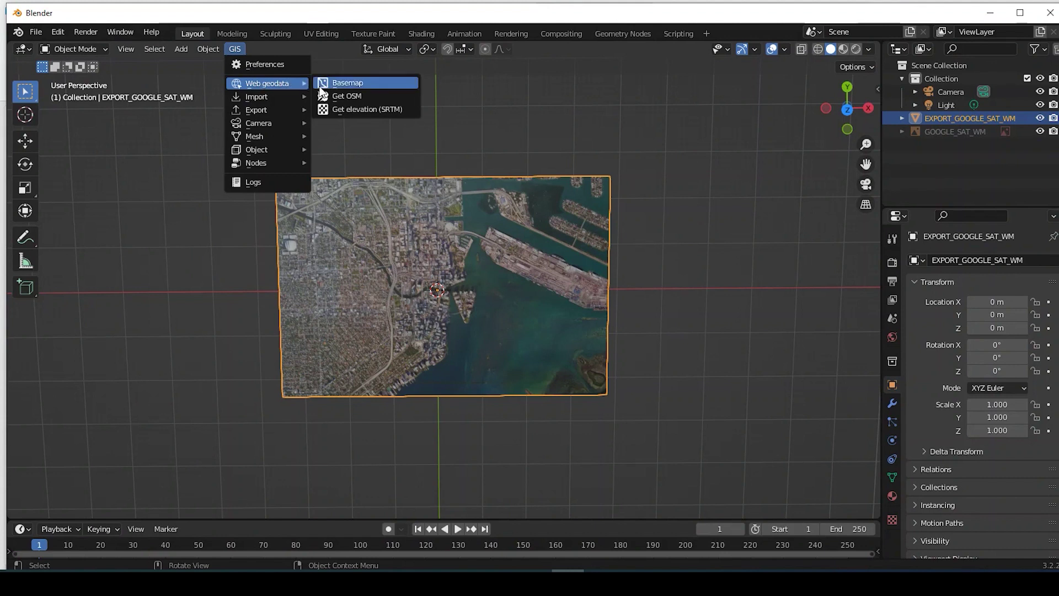
Get OSM data with all Ways categories, elevation from EXPORT_GOOGLE_SAT_WM, and building extrusion
left_click(350, 94)
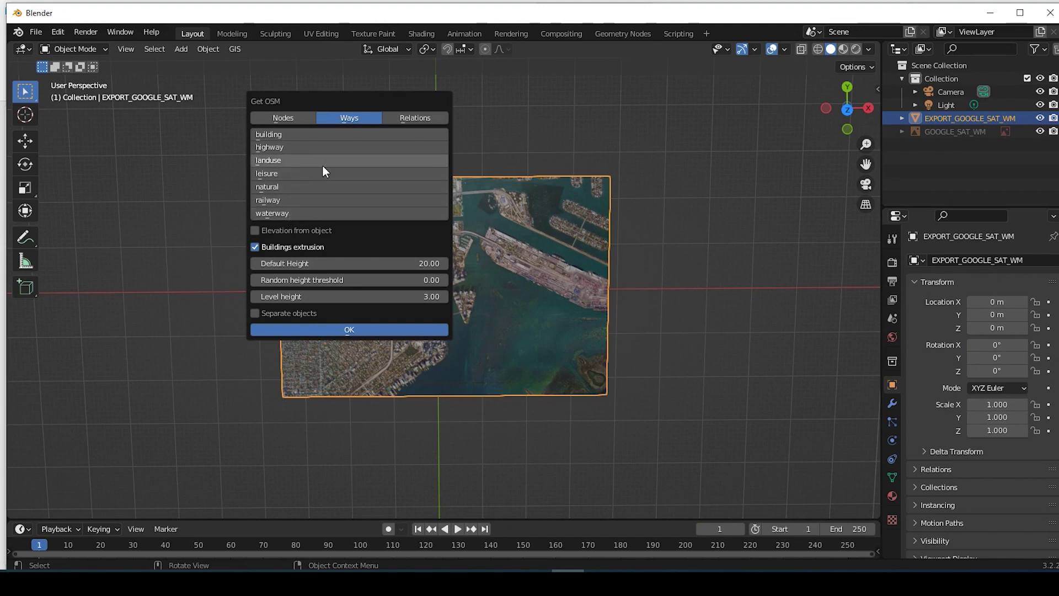
left_click(294, 136)
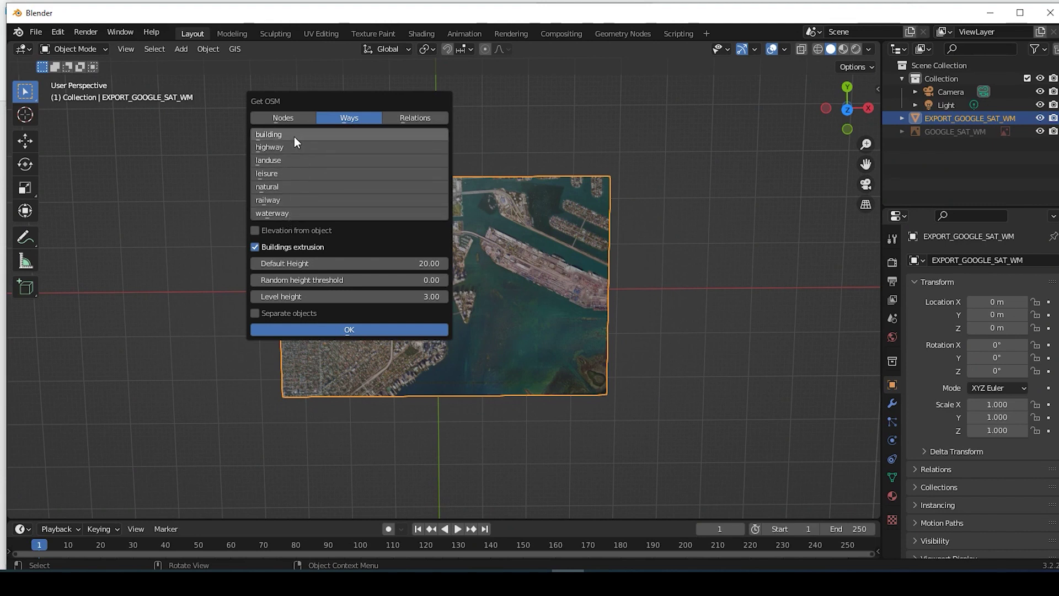
left_click(283, 213, "shift")
left_click(283, 204, "shift")
left_click(287, 187, "shift")
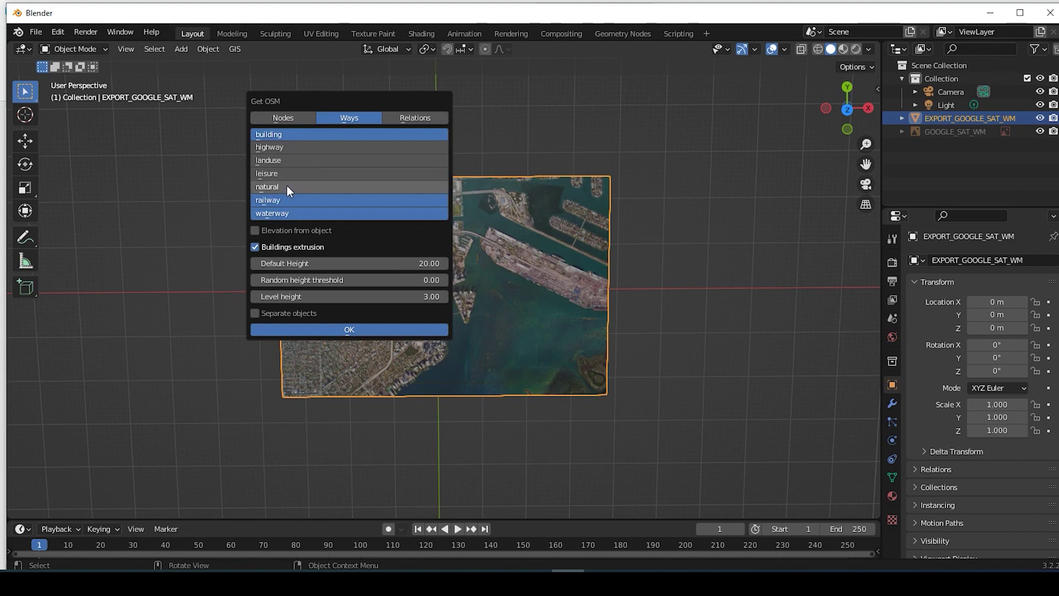
left_click(286, 173, "shift")
left_click(282, 161, "shift")
left_click(282, 147, "shift")
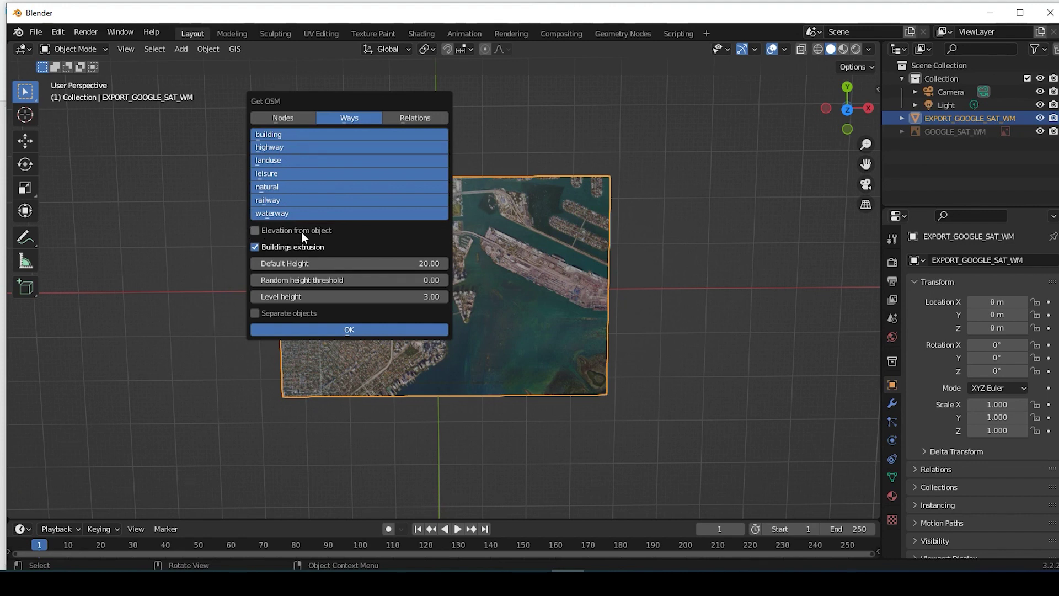
left_click(256, 230)
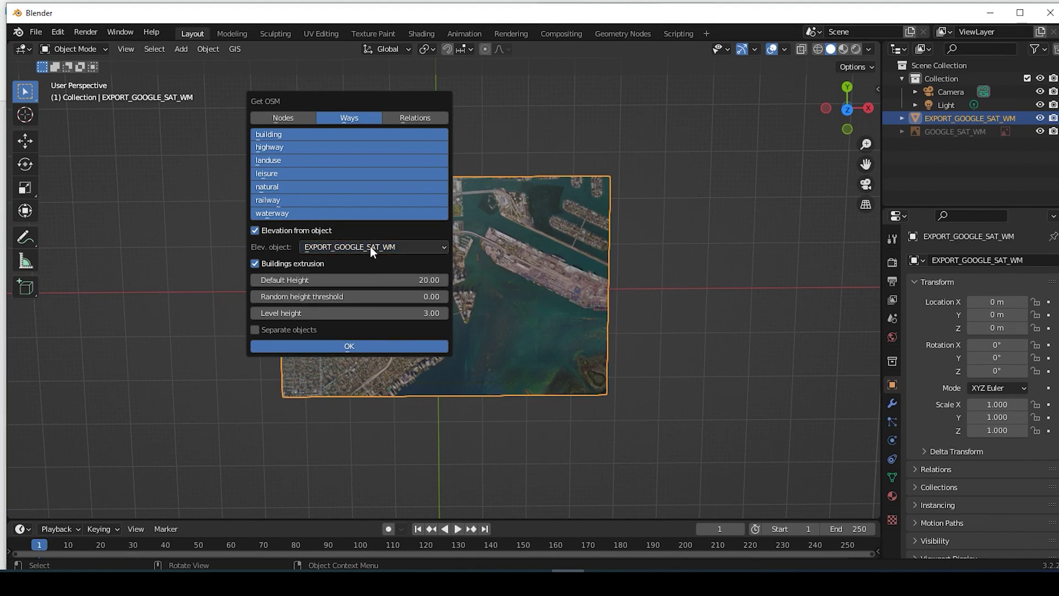
left_click(356, 347)
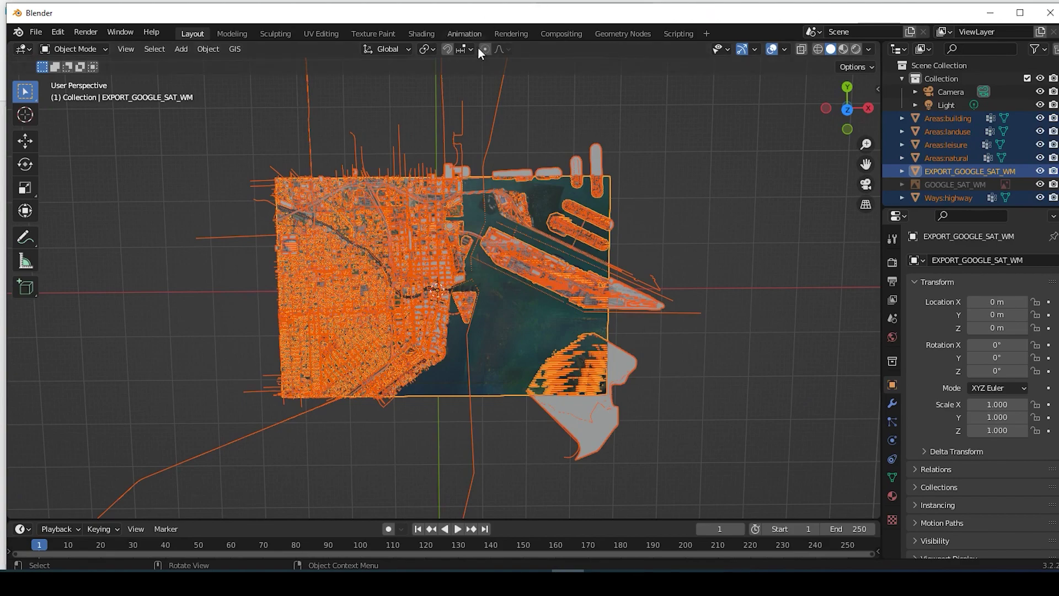
Deselect everything and orbit around the imported Miami city from low and high angles
left_click(733, 145)
middle_click_drag(519, 303, 448, 231)
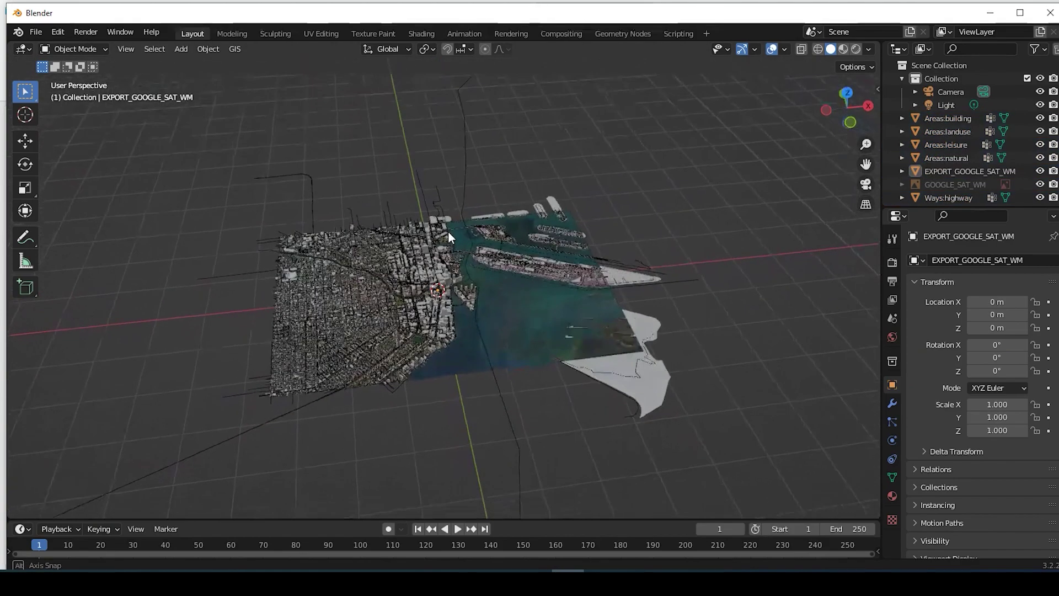
scroll(474, 276, "up", 8)
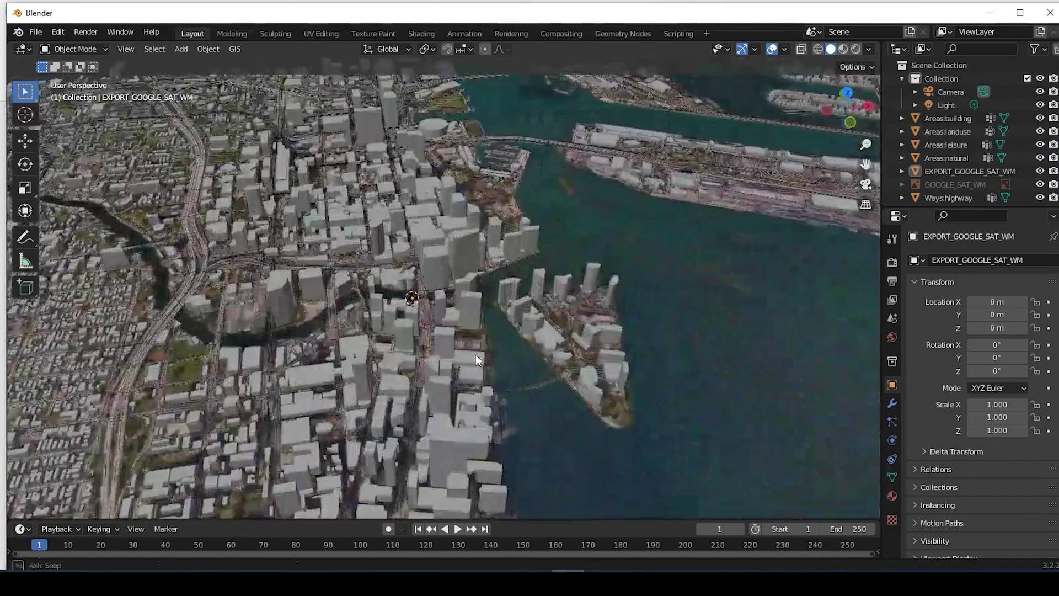
middle_click_drag(476, 355, 422, 363)
middle_click_drag(500, 313, 589, 306)
middle_click_drag(425, 343, 510, 353)
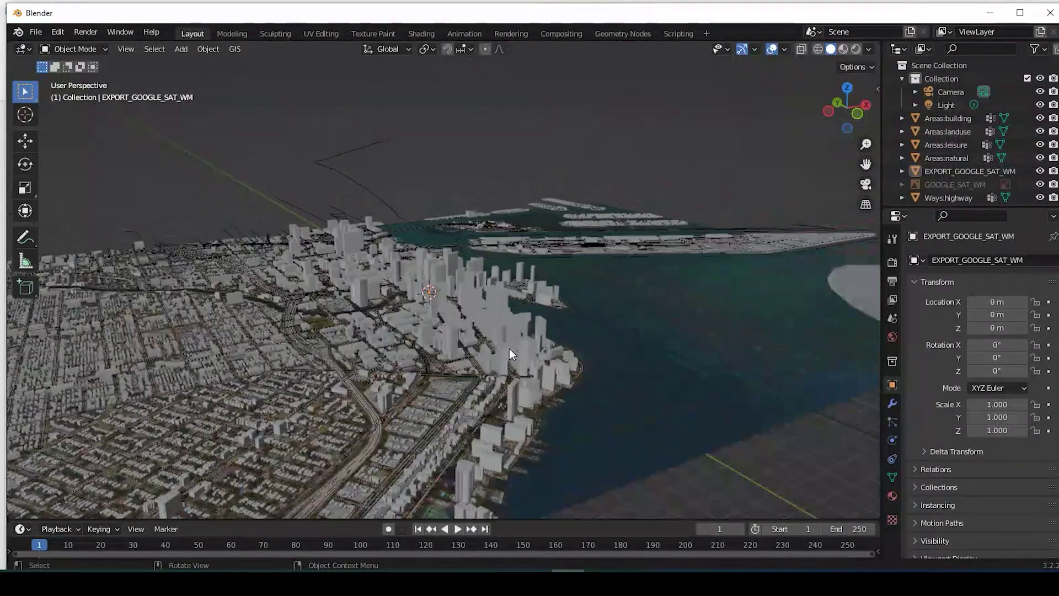
Inspect the buildings, highway and waterway objects, ending with Areas:building selected
left_click(462, 294)
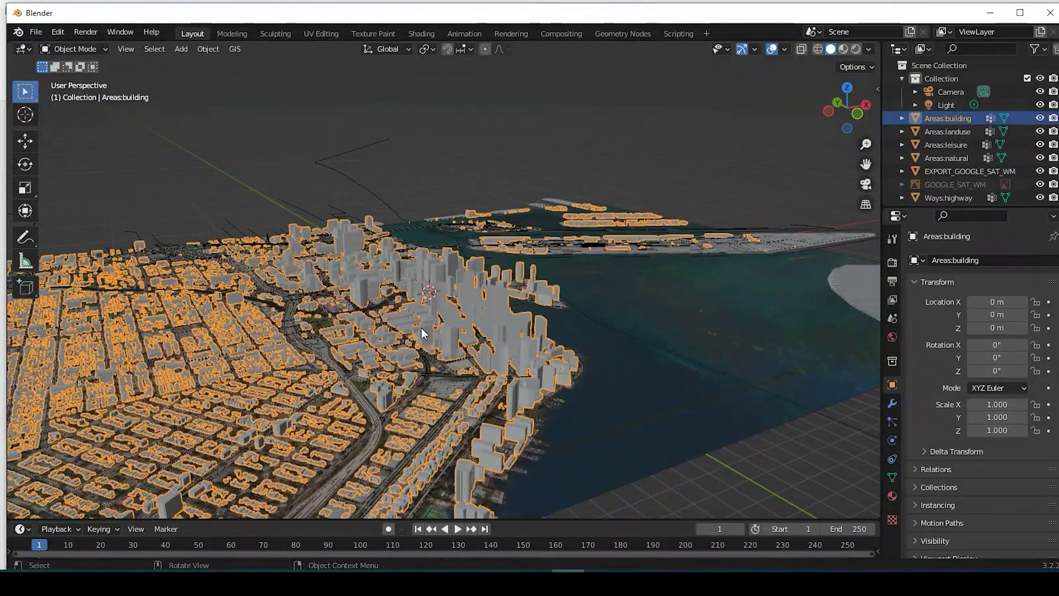
left_click(517, 300)
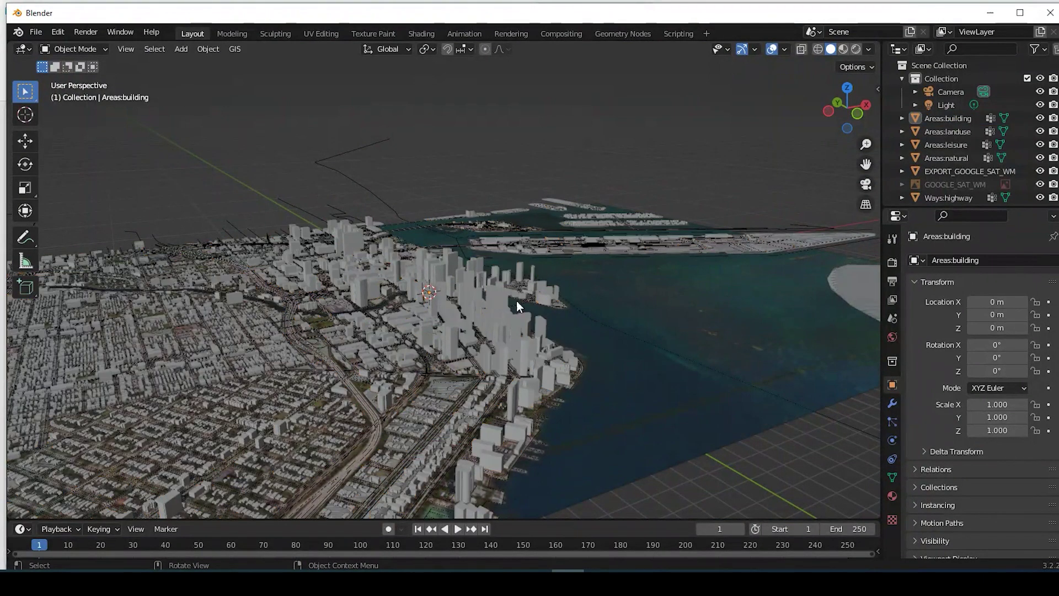
left_click(497, 330)
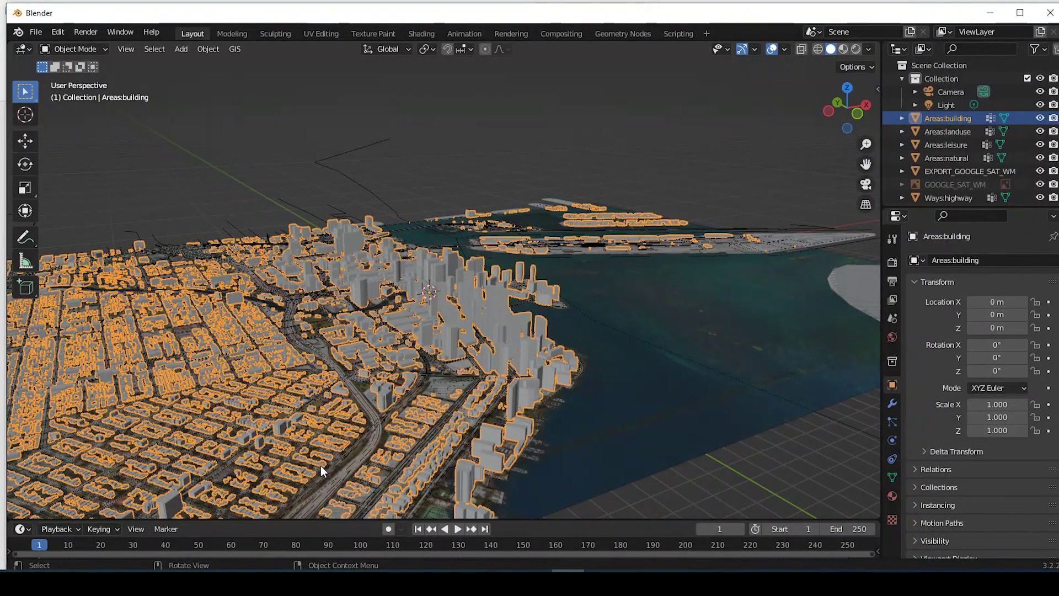
middle_click_drag(420, 386, 283, 333)
left_click(265, 323)
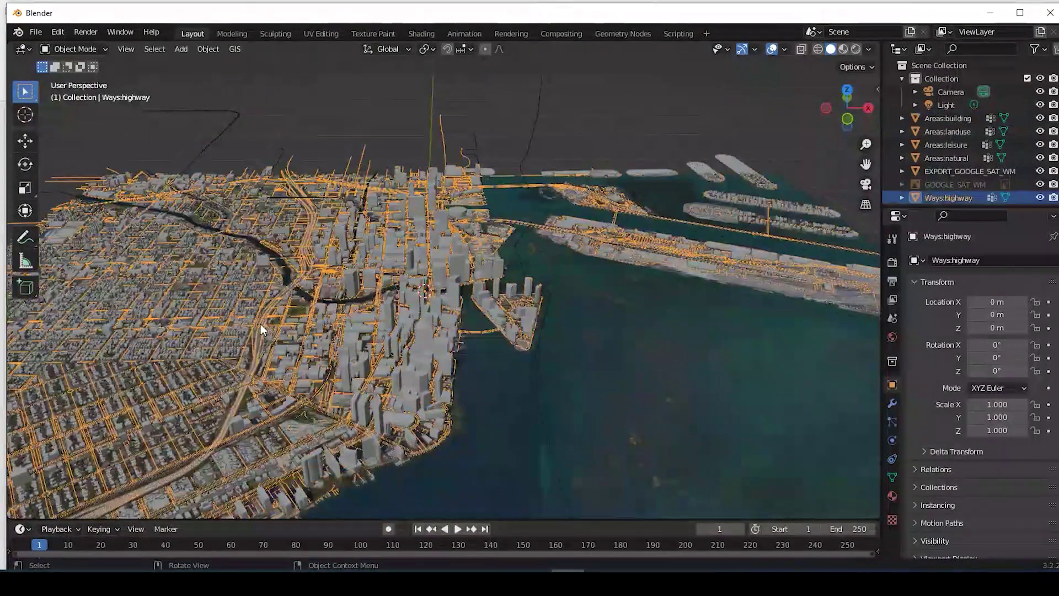
scroll(256, 329, "up", 4)
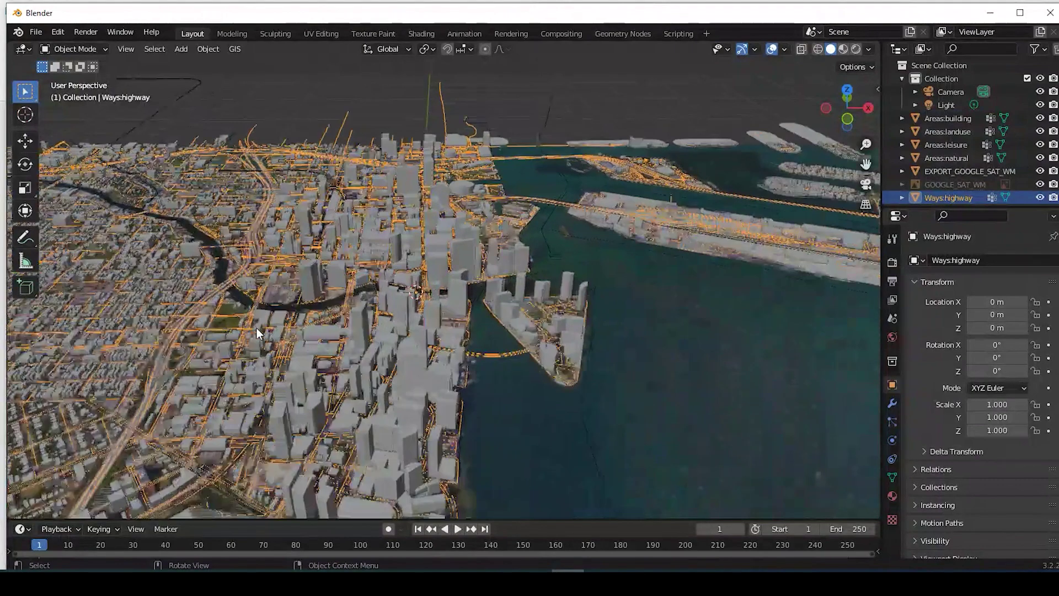
scroll(256, 327, "down", 5)
left_click(532, 119)
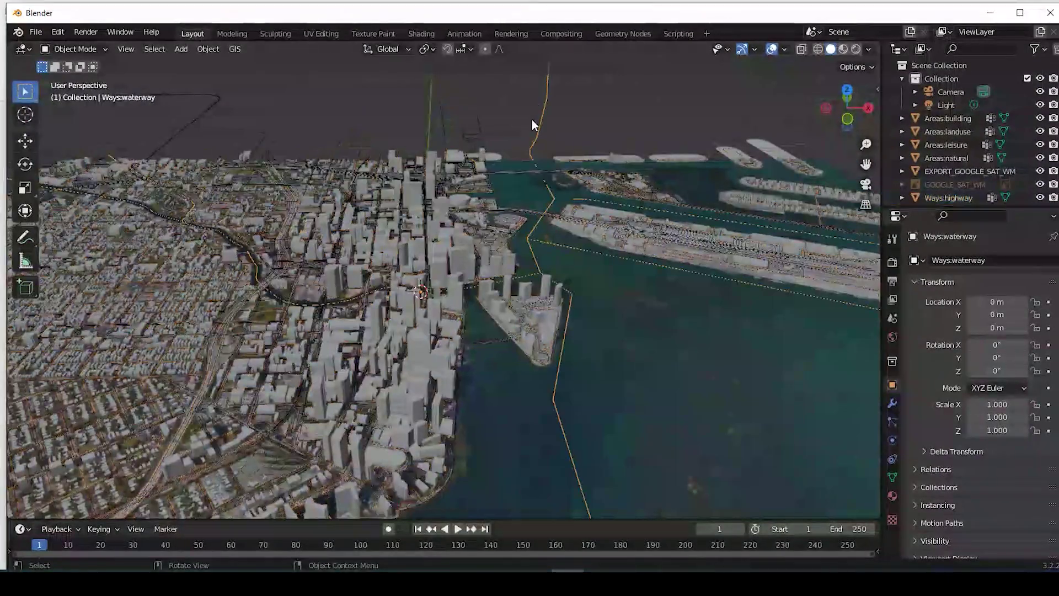
left_click(450, 264)
middle_click_drag(270, 323, 567, 325)
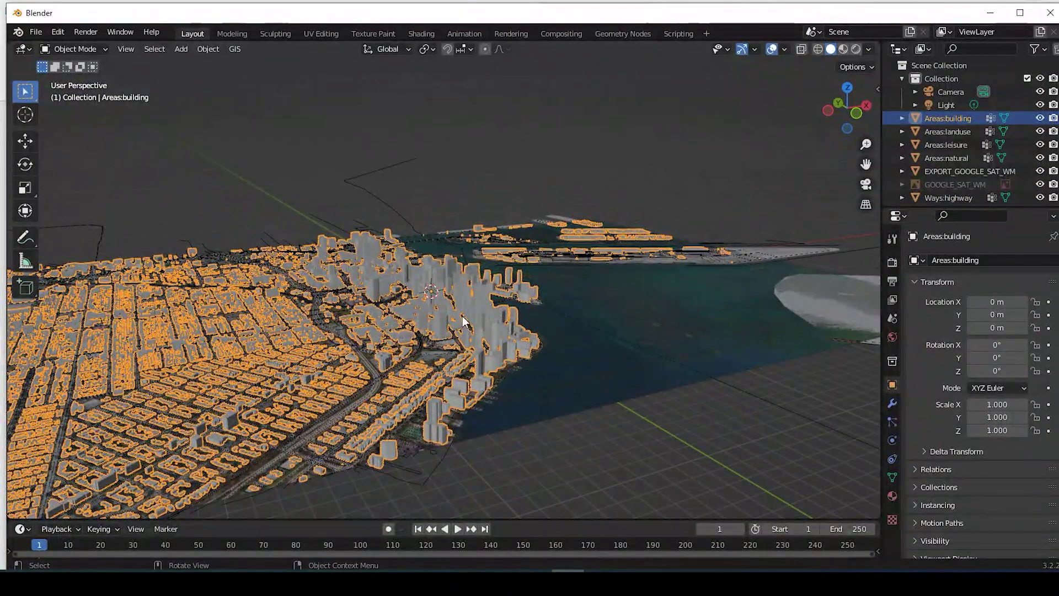
scroll(457, 303, "up", 3)
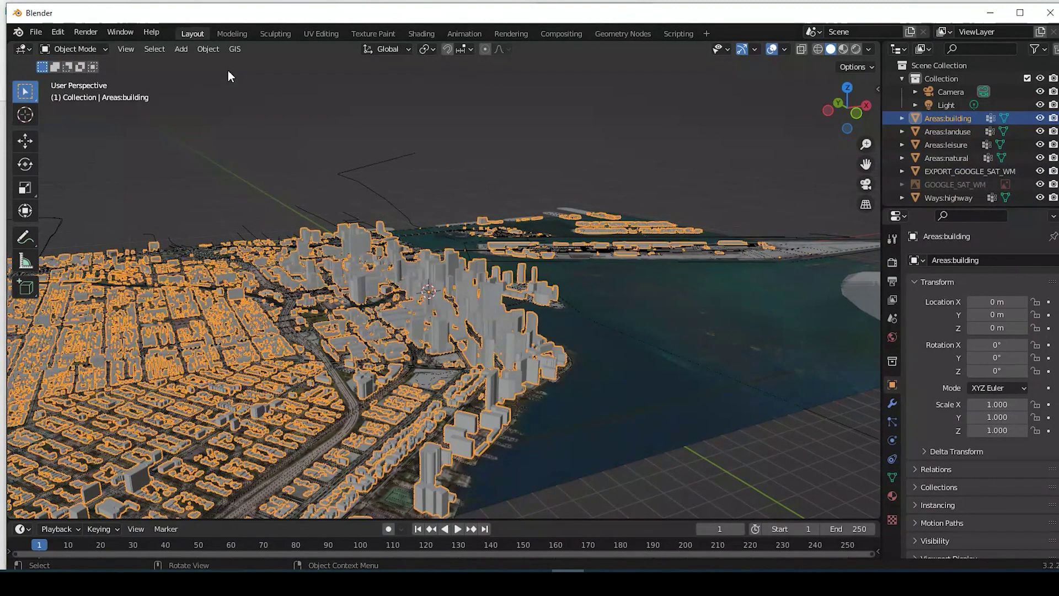
Bring up the GIS Export Shapefile (.shp) settings for the selected buildings
left_click(235, 49)
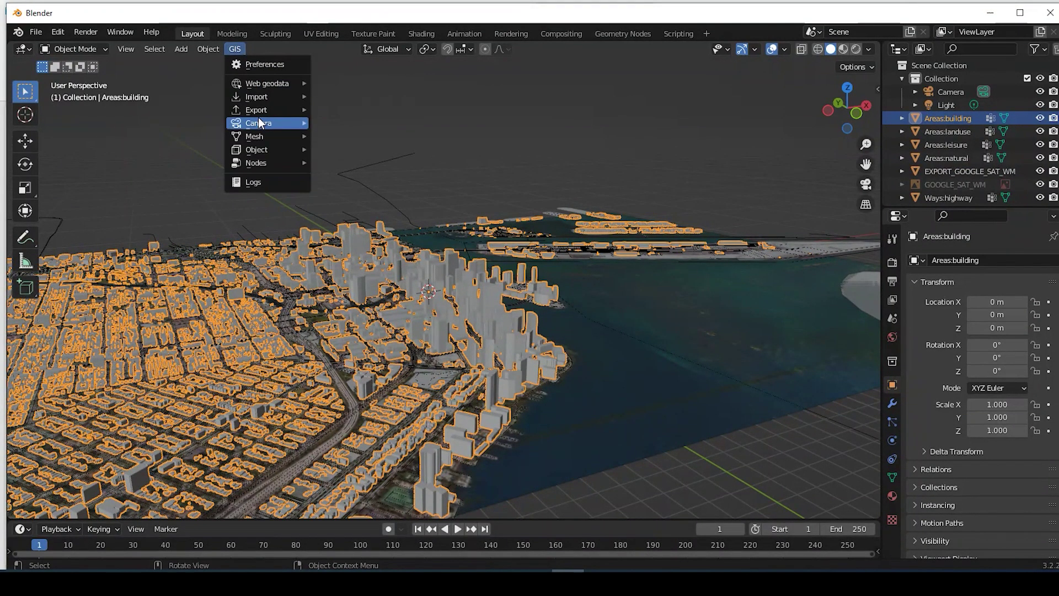
mouse_move(260, 111)
left_click(331, 111)
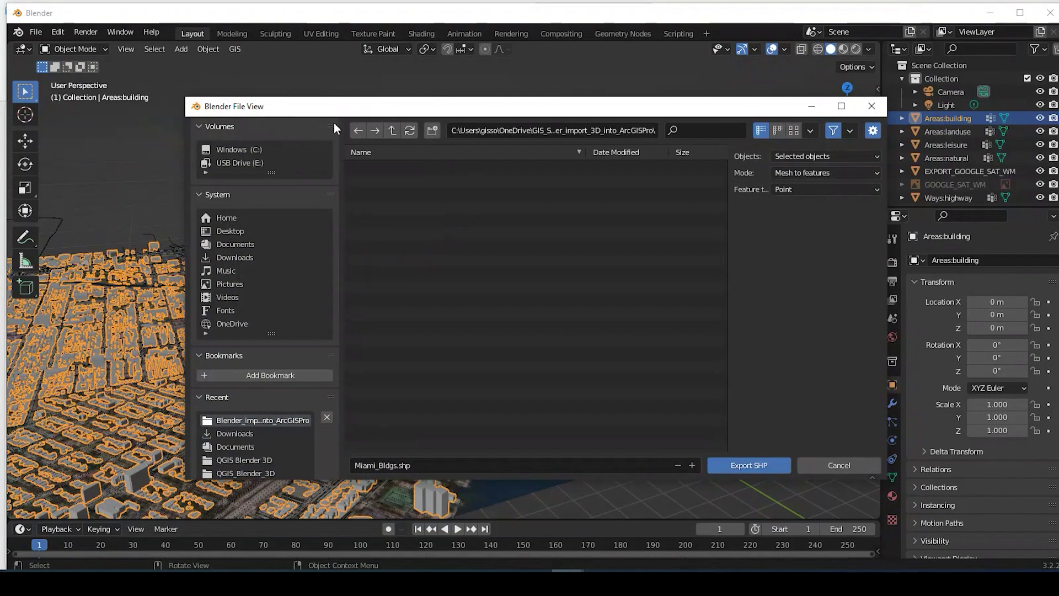
Export selected objects as Polygon features to Miami_Bldgs.shp
left_click(392, 468)
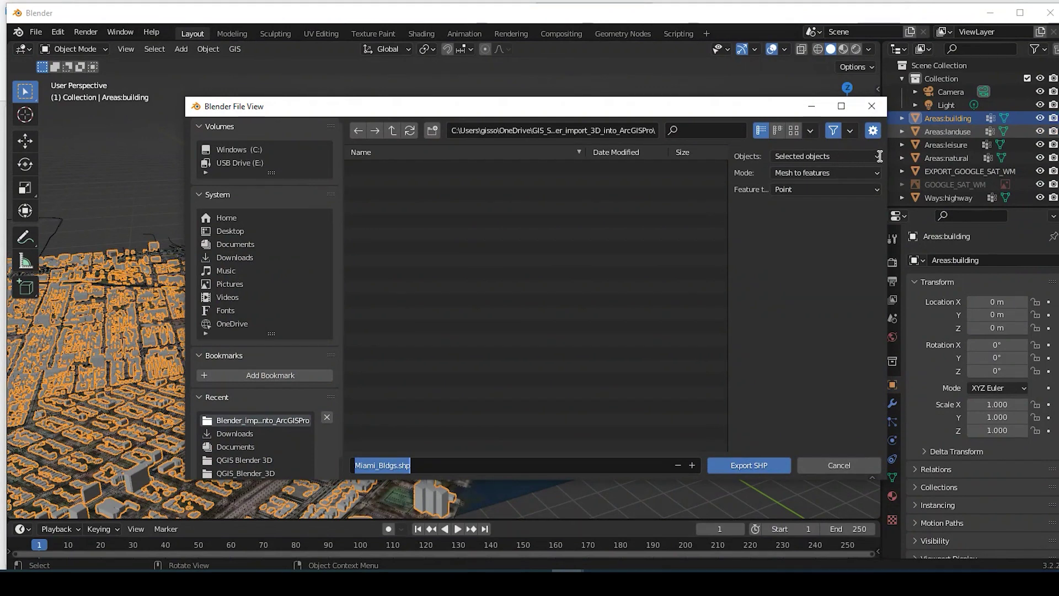
left_click(877, 156)
left_click(877, 156)
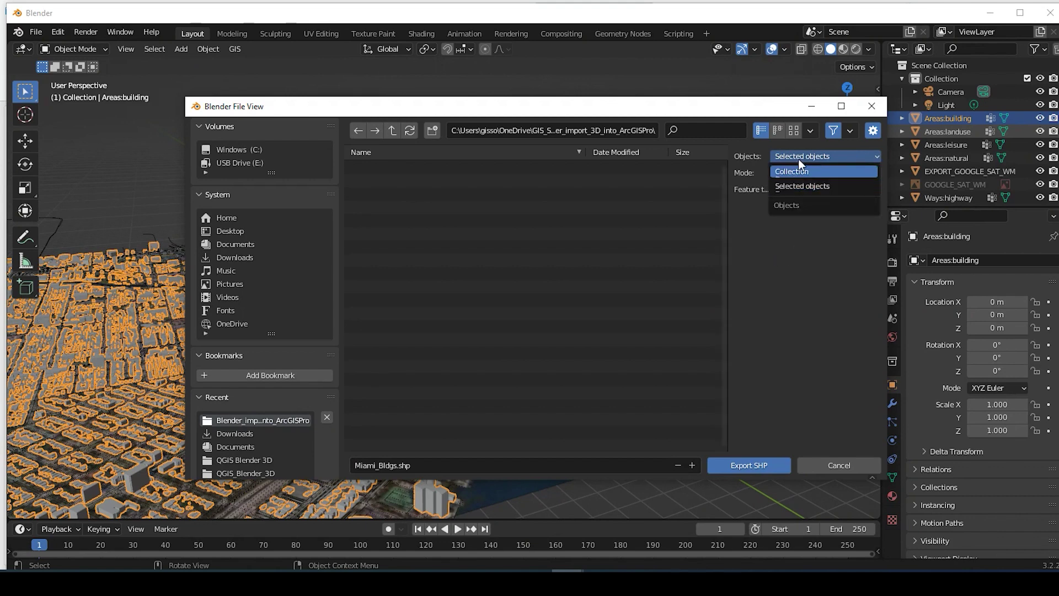
left_click(796, 187)
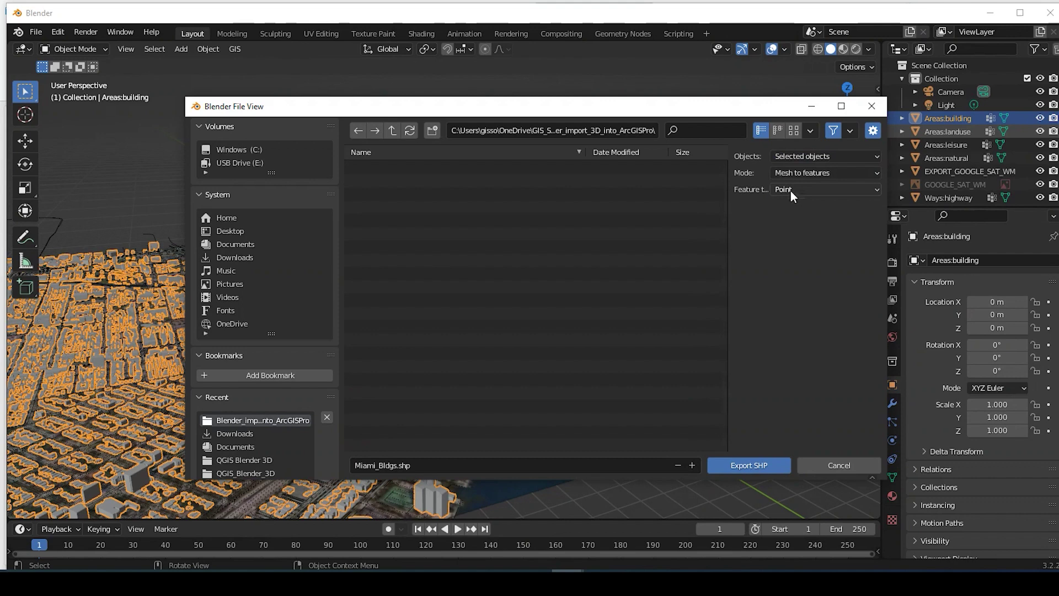
left_click(844, 173)
key("Escape")
left_click(802, 189)
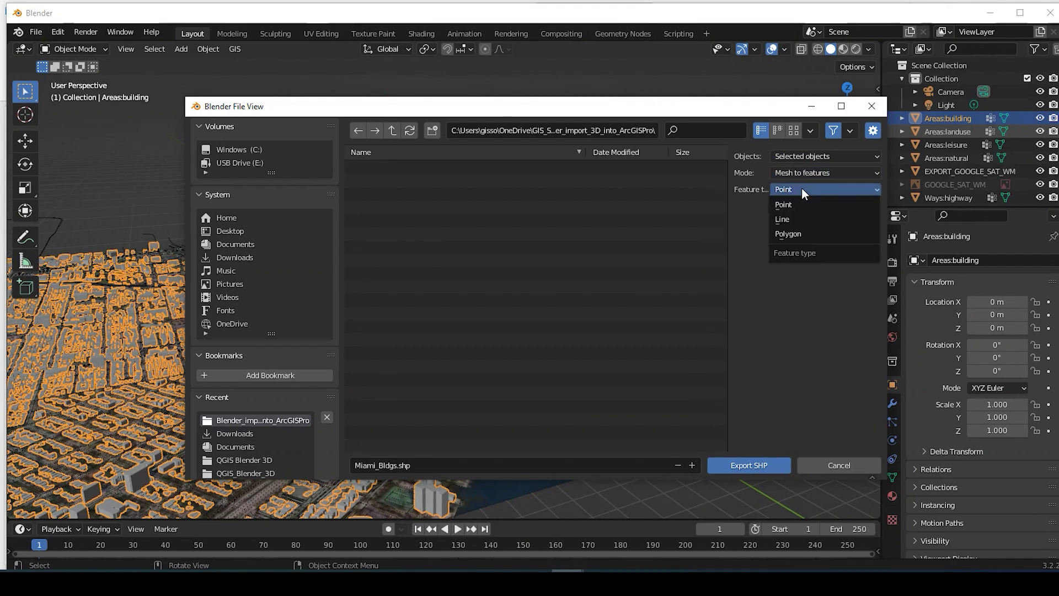
left_click(797, 237)
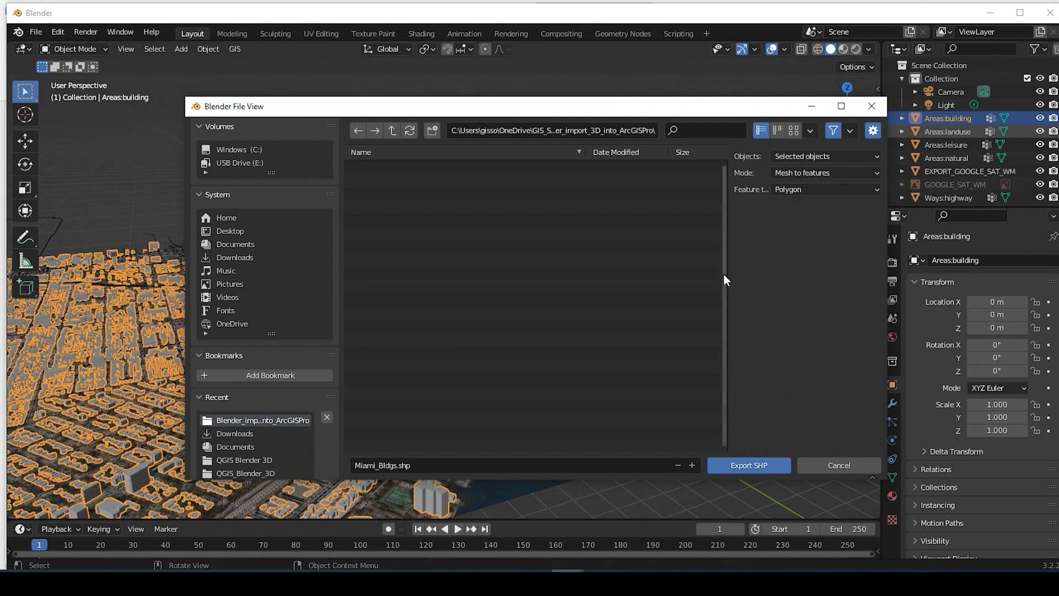
left_click(748, 463)
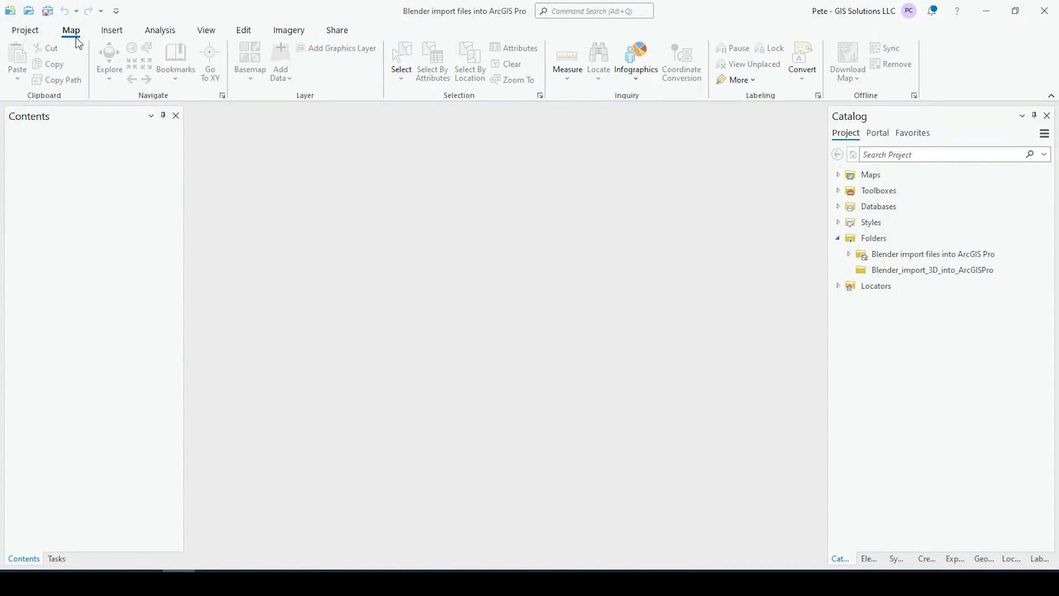
Insert a New Global Scene, Scene4, from the Insert tab's New Map dropdown
left_click(111, 32)
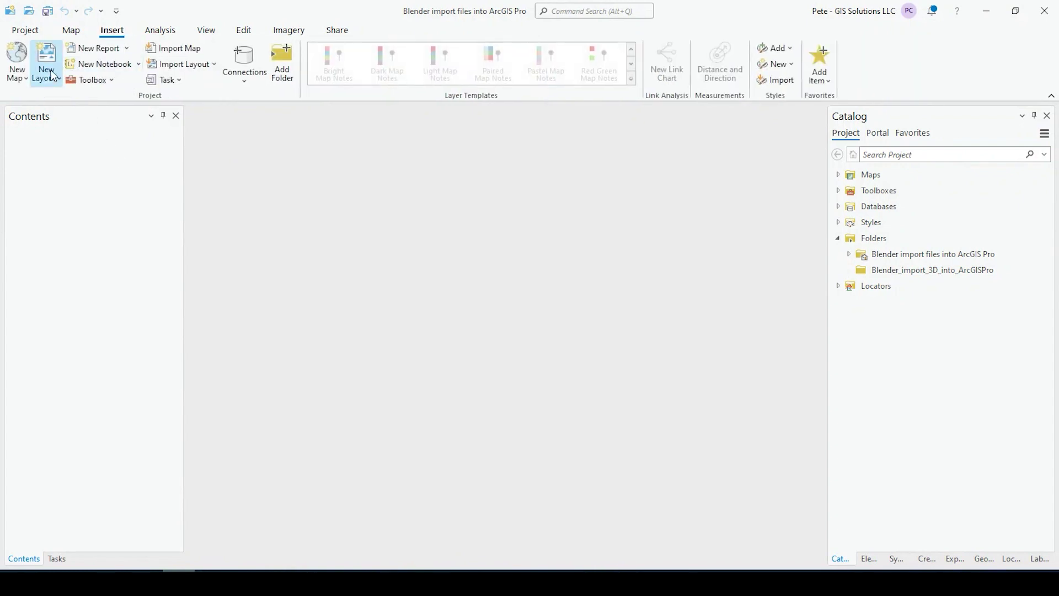
left_click(18, 73)
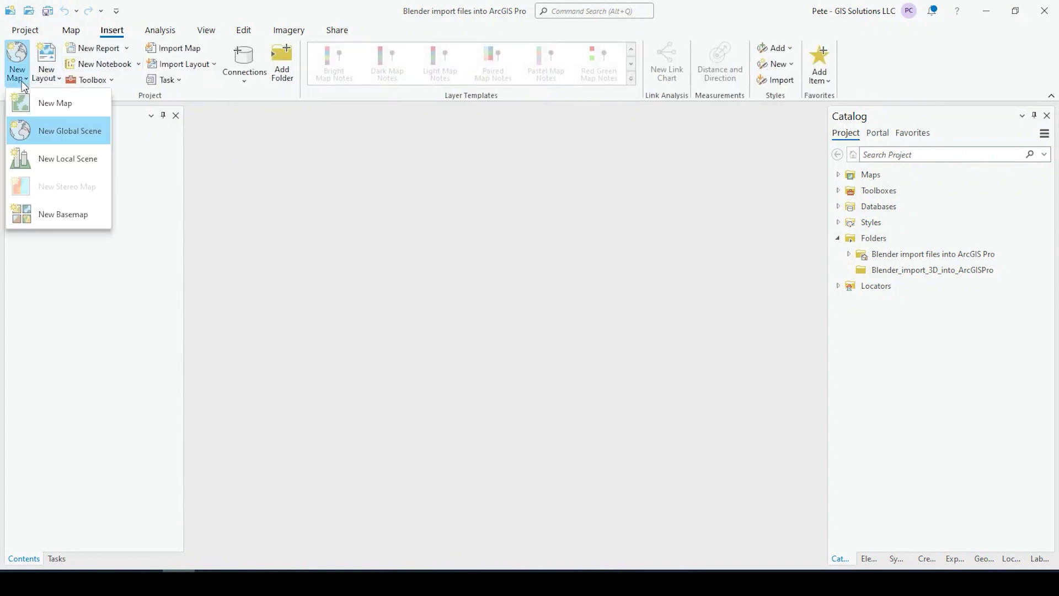
left_click(66, 137)
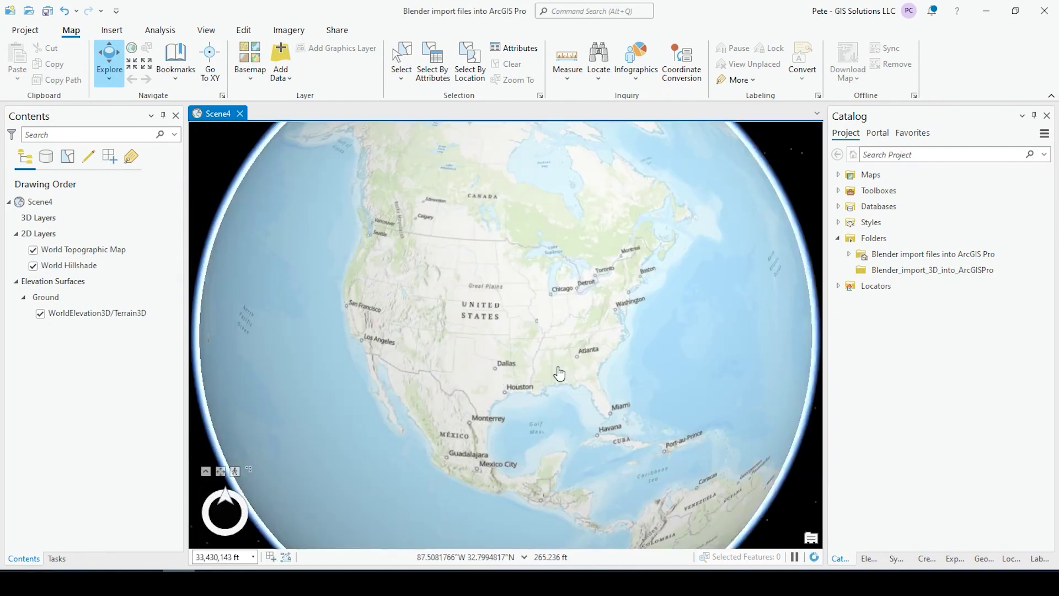
Refresh the Blender_import_3D_into_ArcGISPro folder in Catalog and drag Miami_Bldgs.shp into Scene4
left_click_drag(580, 356, 573, 331)
right_click(886, 271)
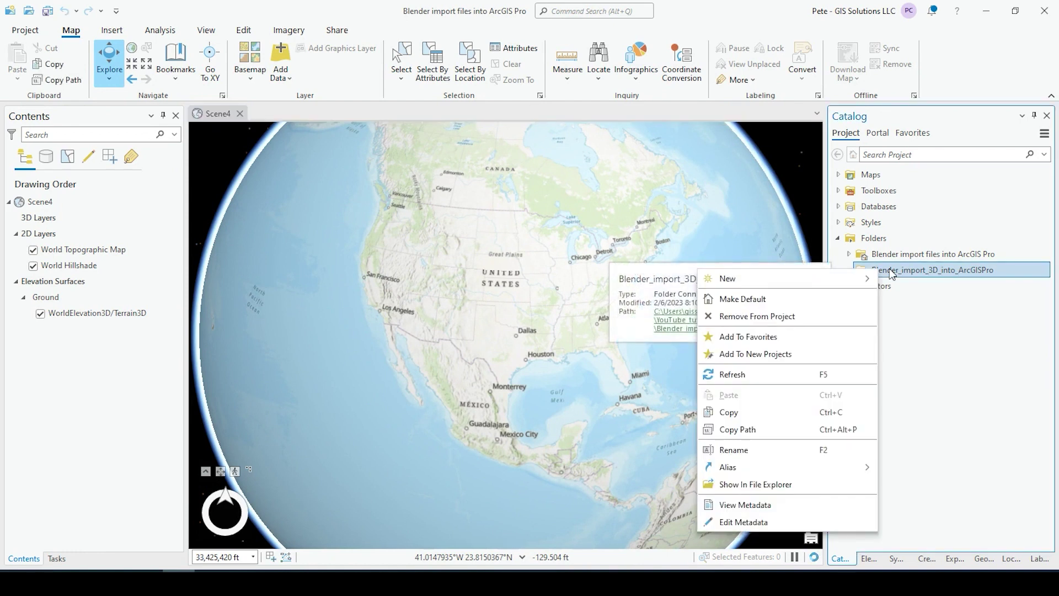
left_click(783, 375)
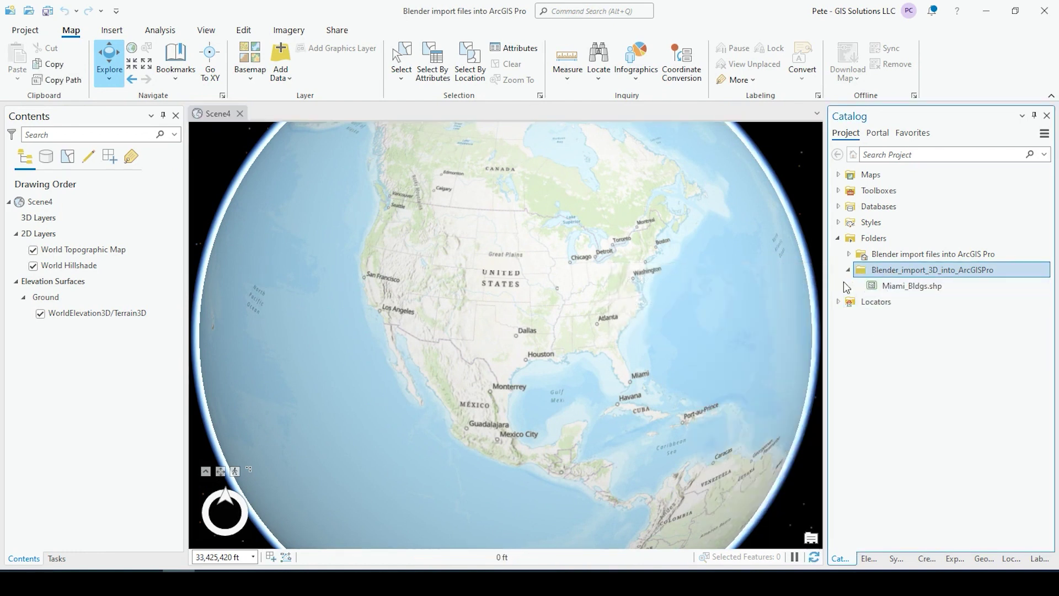
mouse_move(913, 286)
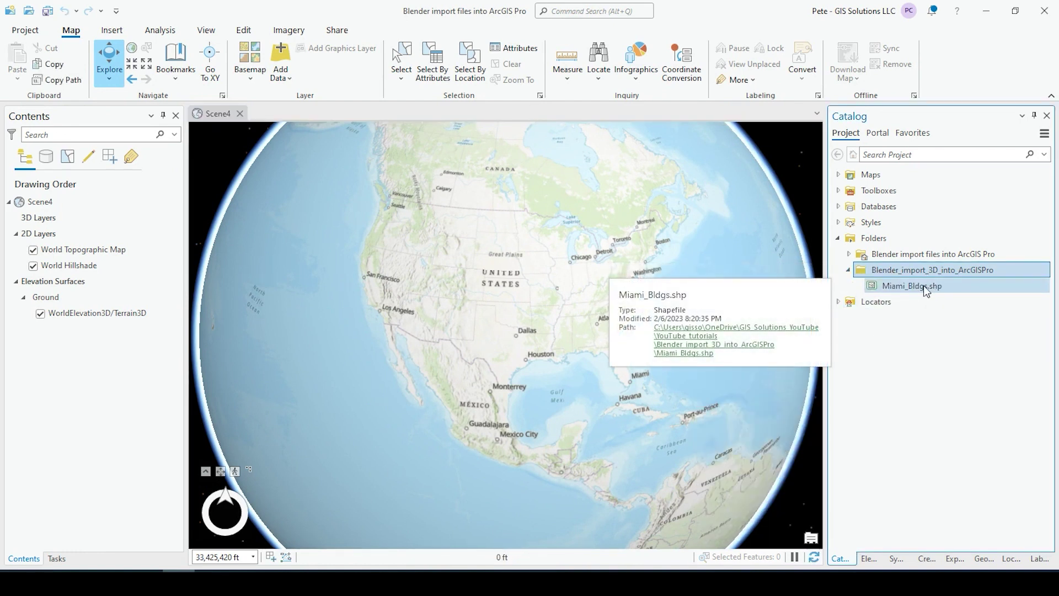
left_click_drag(937, 286, 685, 315)
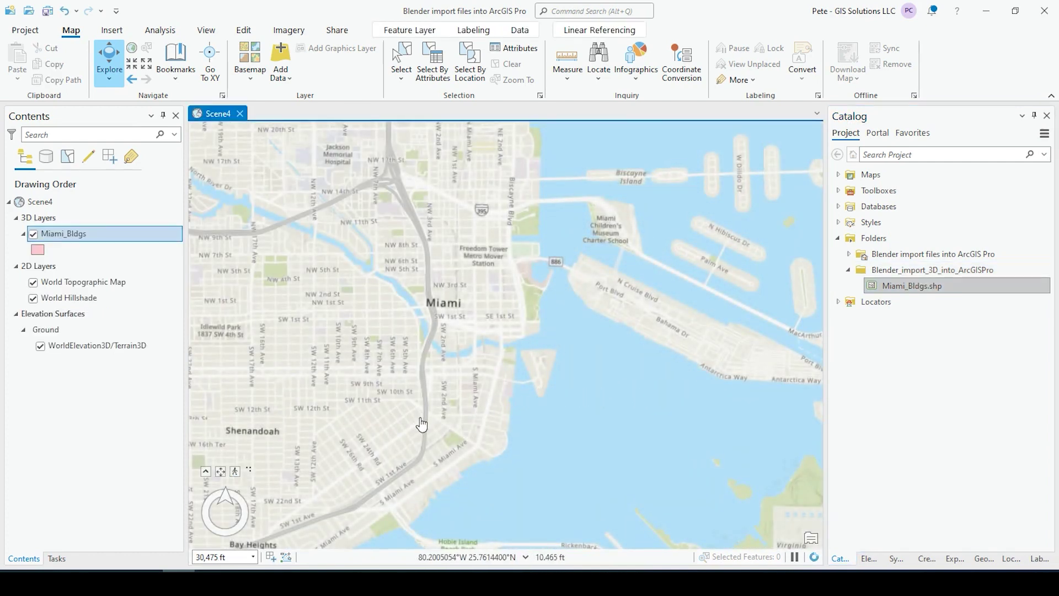
Tilt and zoom Scene4 to an oblique close-up of downtown Miami's pink extruded towers by the bay
middle_click_drag(428, 436, 429, 380)
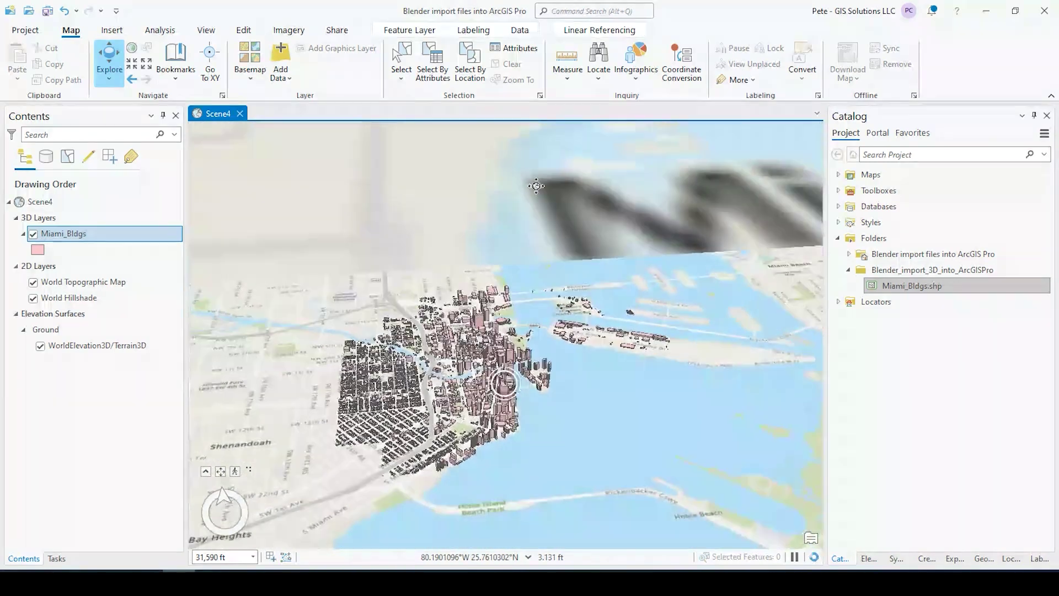
scroll(483, 415, "down", 5)
middle_click_drag(483, 415, 486, 385)
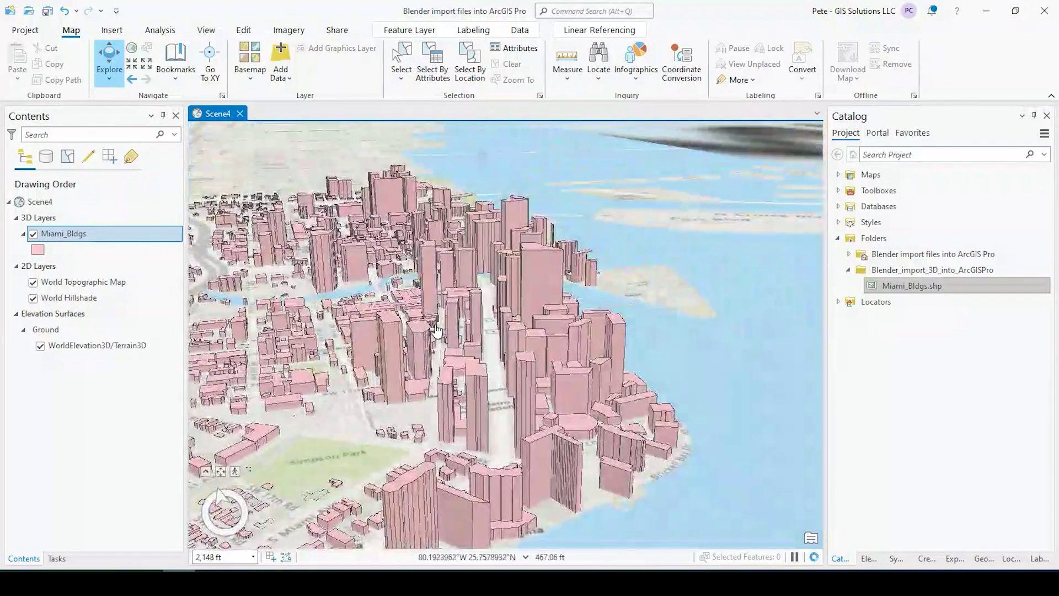
scroll(486, 385, "down", 3)
mouse_move(221, 495)
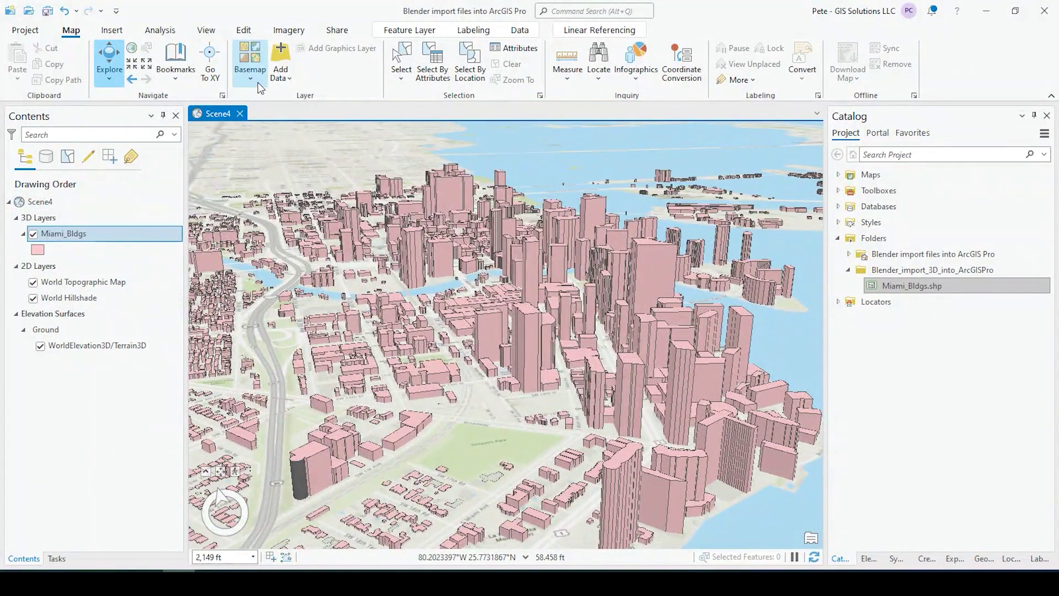
Change Scene4's basemap from Topographic to Imagery from the Basemap gallery
left_click(250, 60)
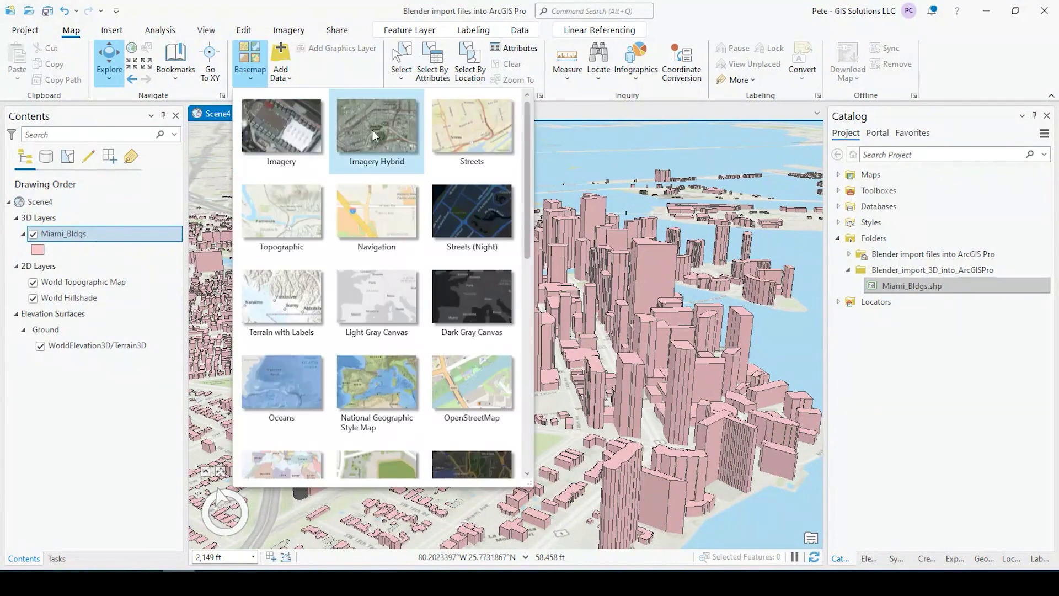
left_click(281, 132)
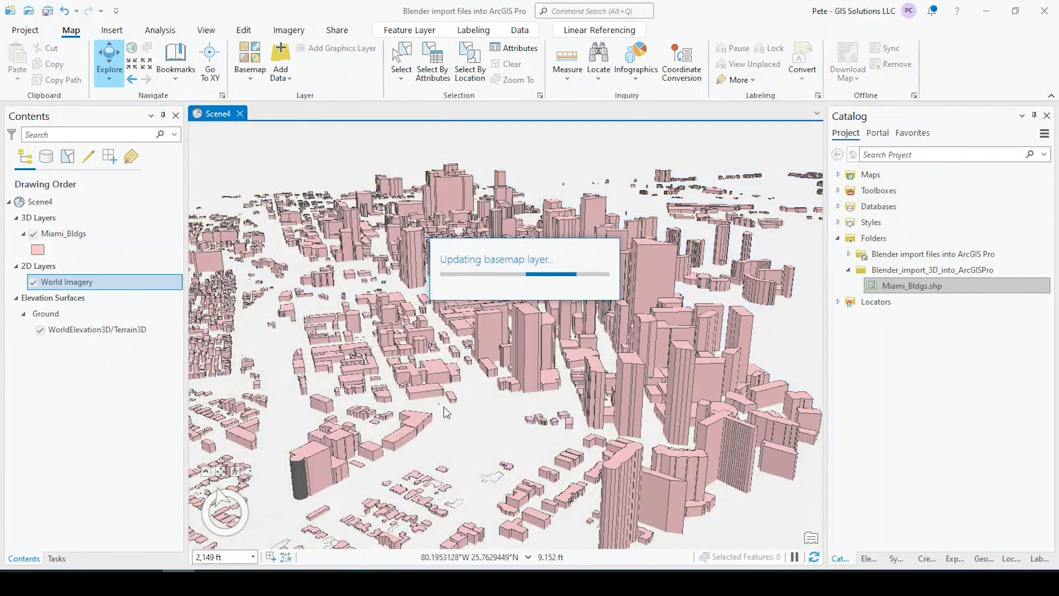